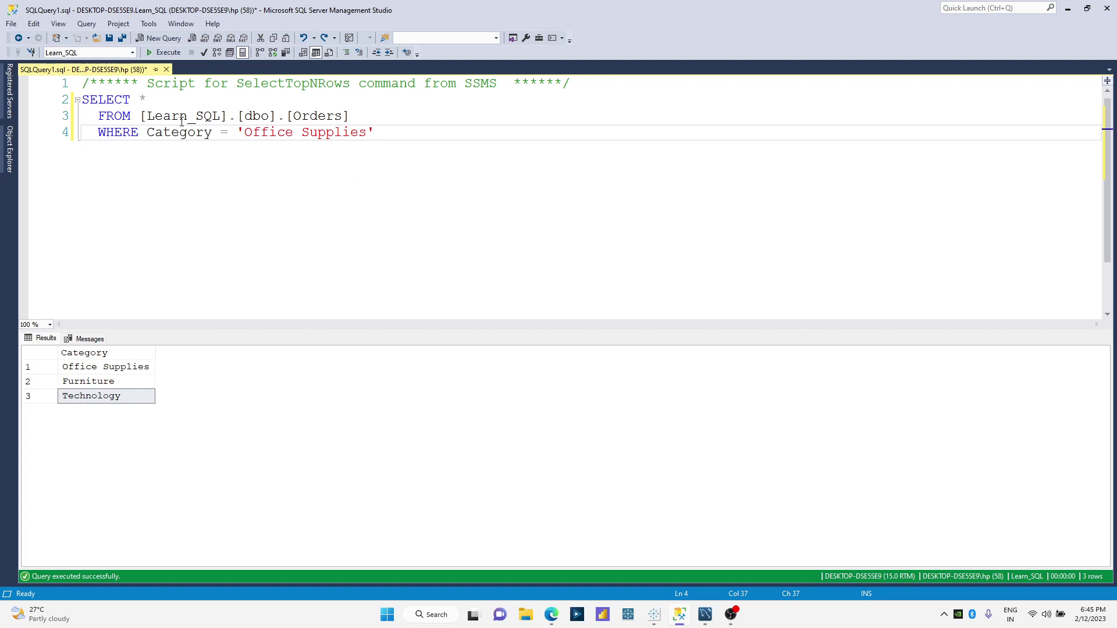
Run the SSMS query listing Office Supplies orders, then switch to MySQL Workbench.
mouse_move(174, 119)
key(F5)
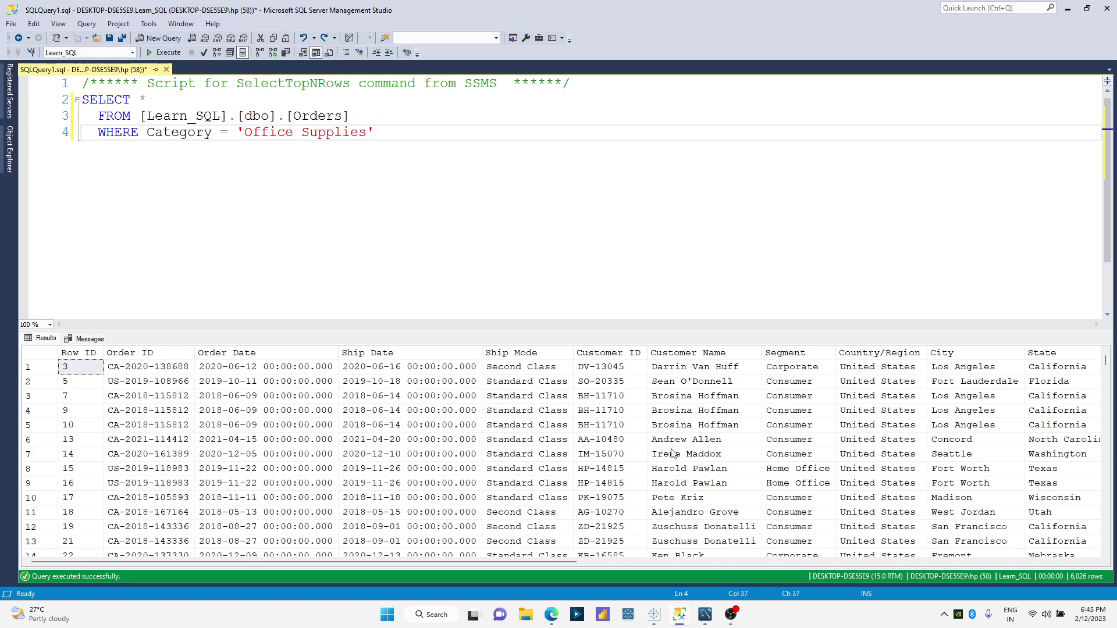
click(705, 614)
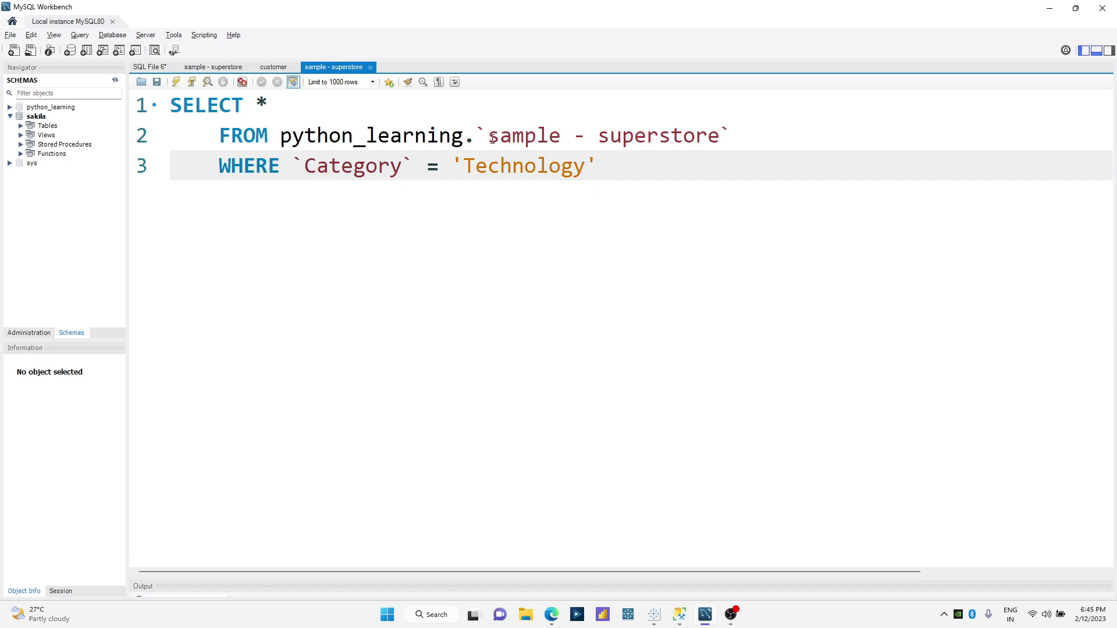
drag(493, 138, 720, 138)
click(680, 179)
key(alt+Tab)
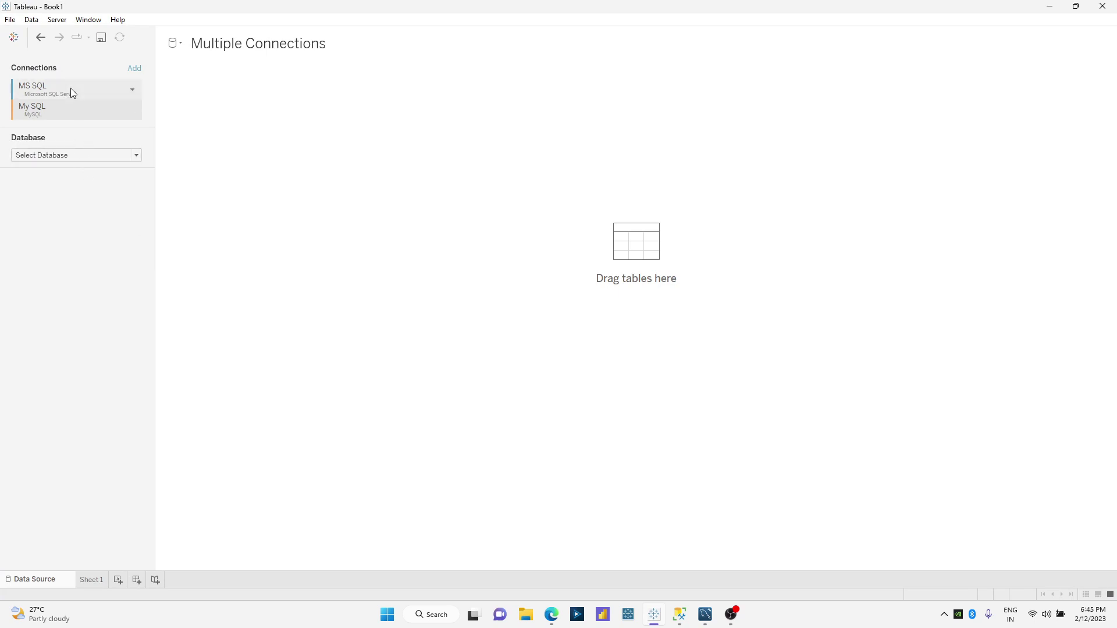
click(71, 89)
click(60, 113)
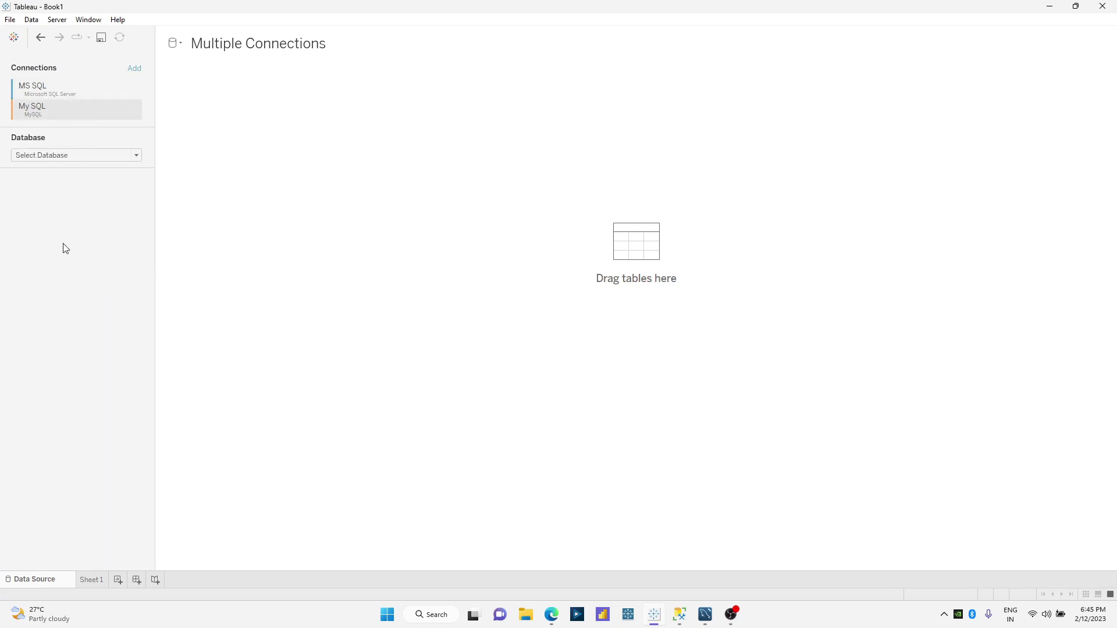
click(135, 69)
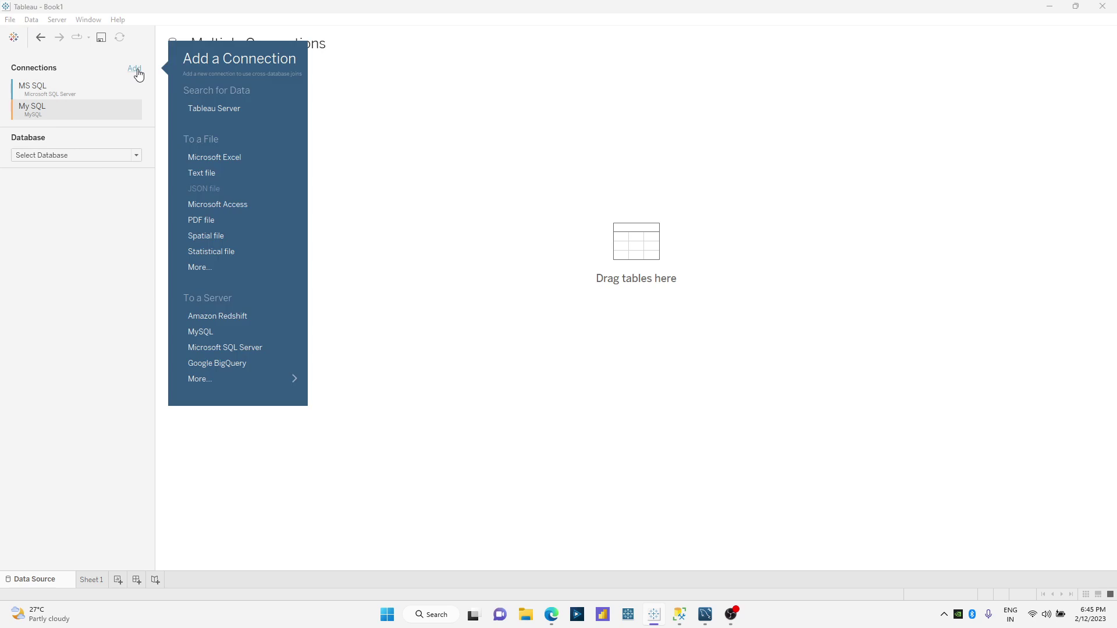
click(247, 158)
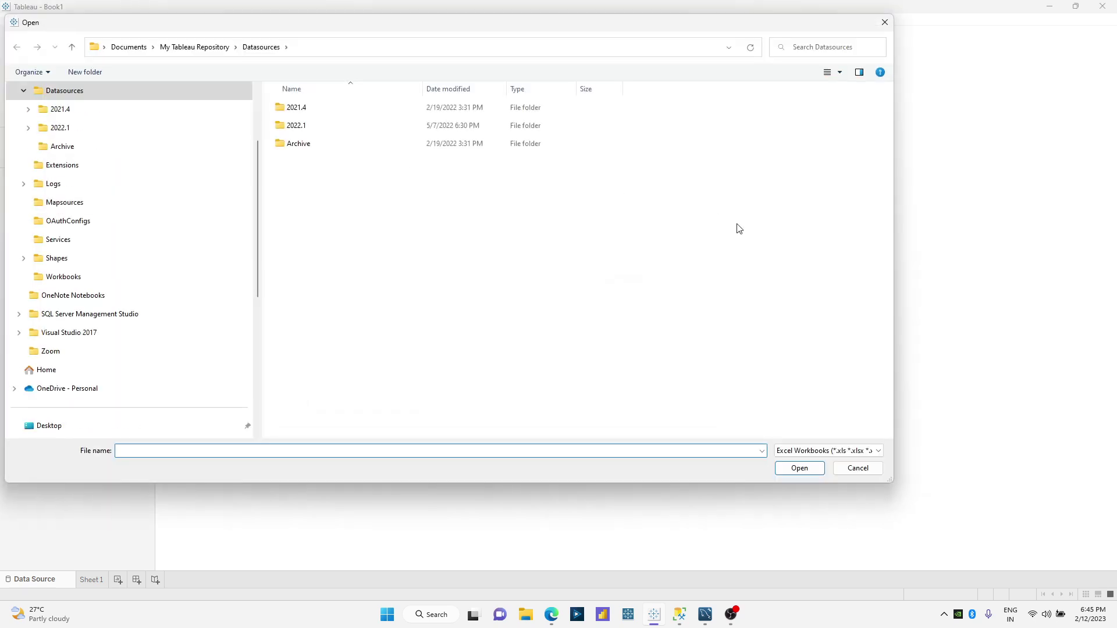
click(866, 470)
Start a blank Excel workbook with Source Type, 1 and 2 in cells A1:A3.
click(387, 614)
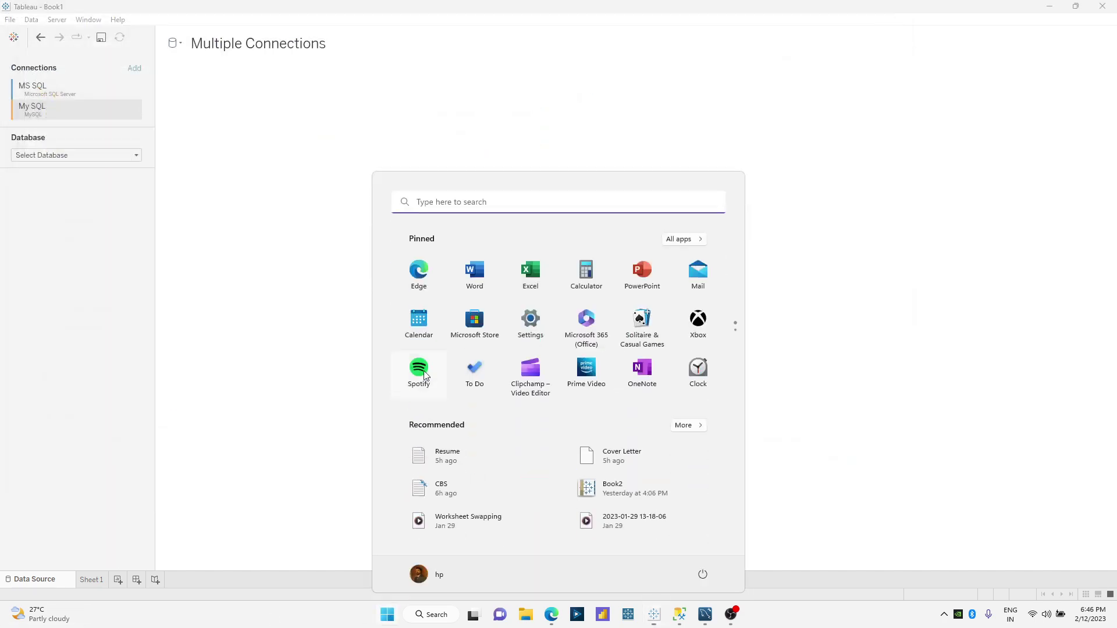
click(530, 275)
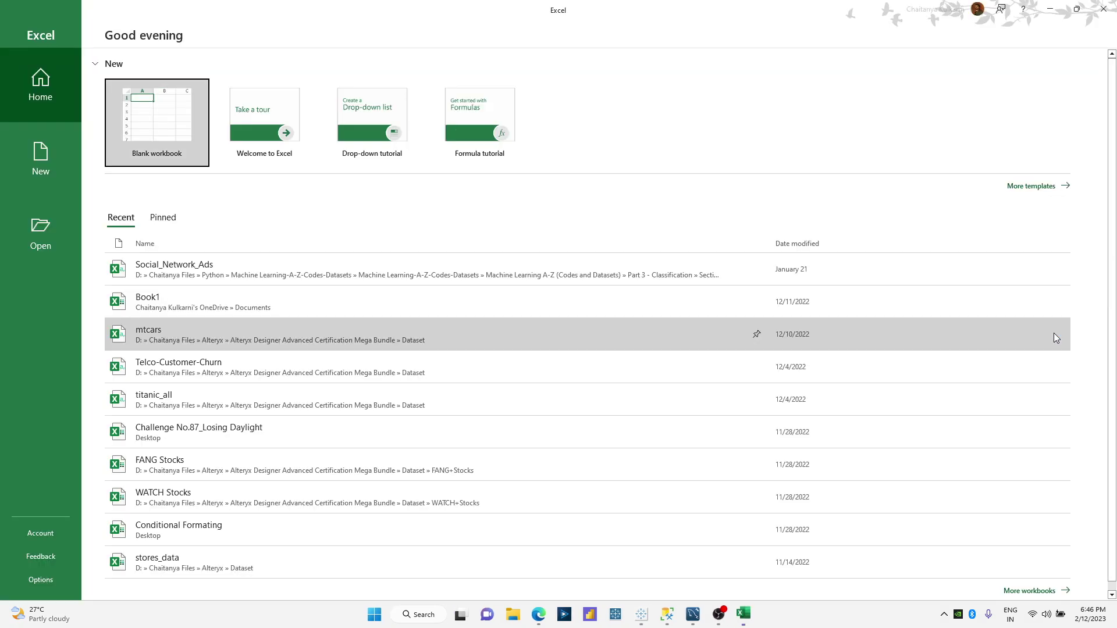
click(156, 123)
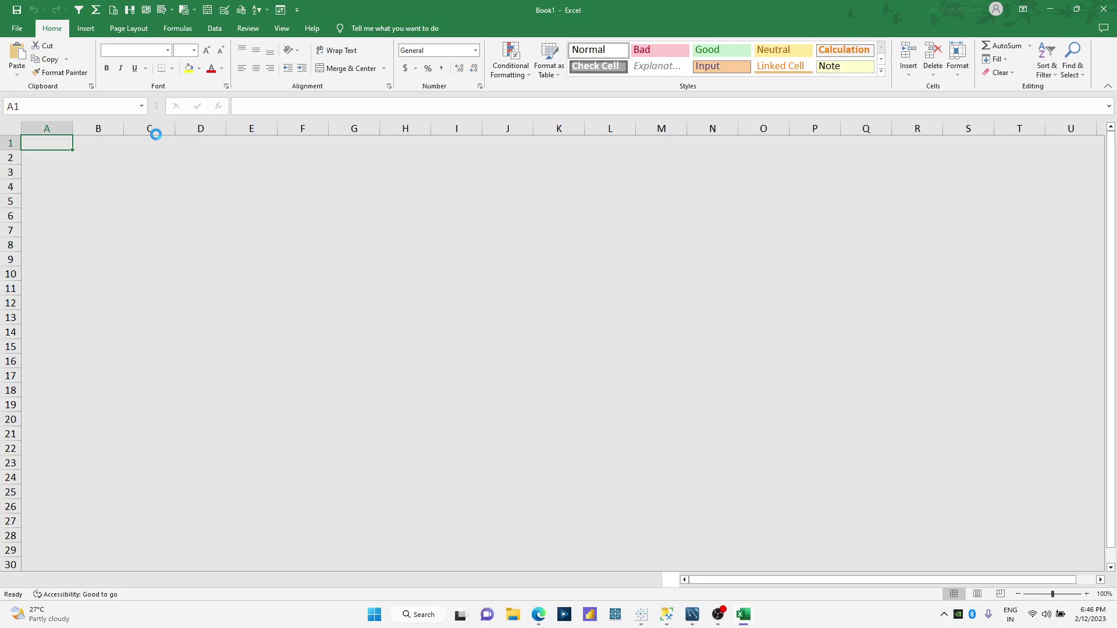
text(Source Ty)
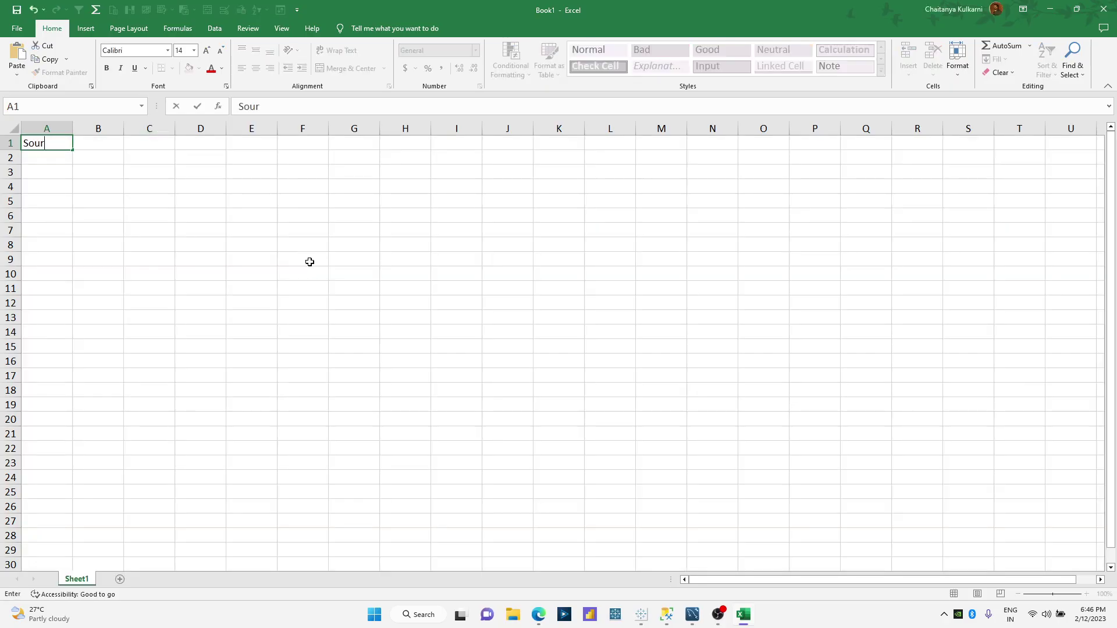
text(pe)
key(Return)
text(1)
key(Return)
text(2)
click(309, 262)
Autofit column A and copy A1:A3 to the clipboard for Tableau.
double_click(73, 125)
drag(50, 144, 60, 174)
key(ctrl+c)
key(alt+Tab)
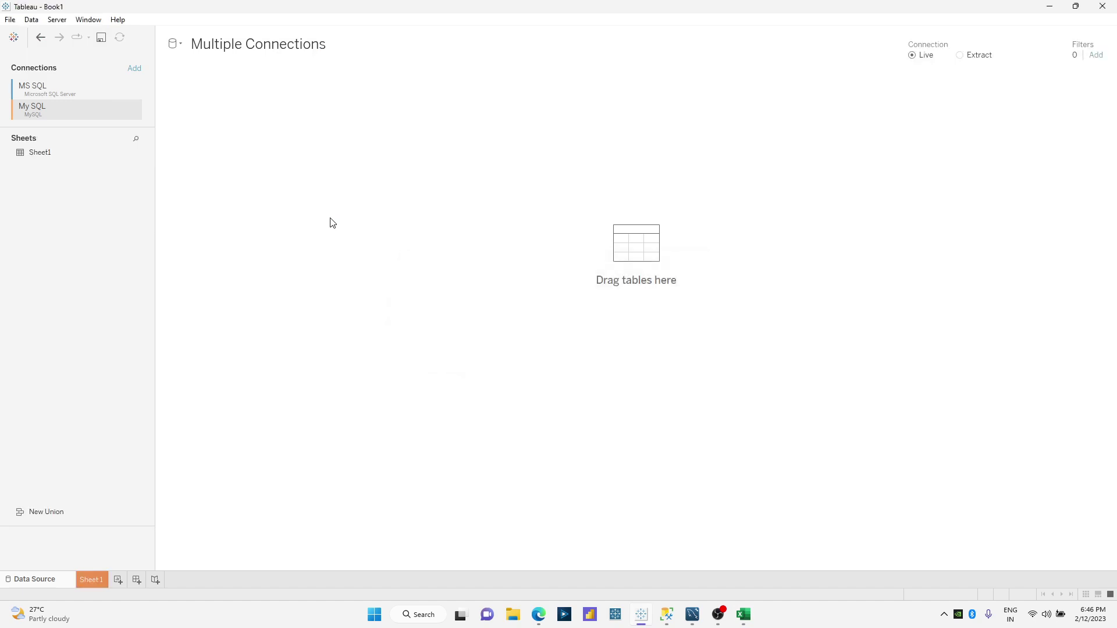
Rename the clipboard connection to Dummy DB.
right_click(38, 126)
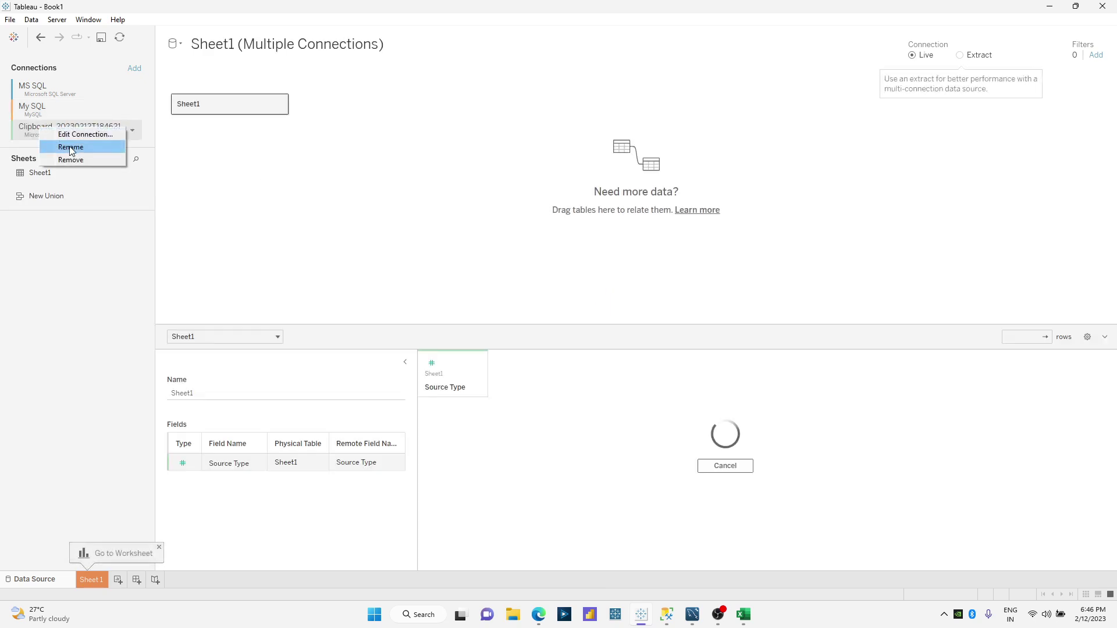
click(58, 144)
text(Dy)
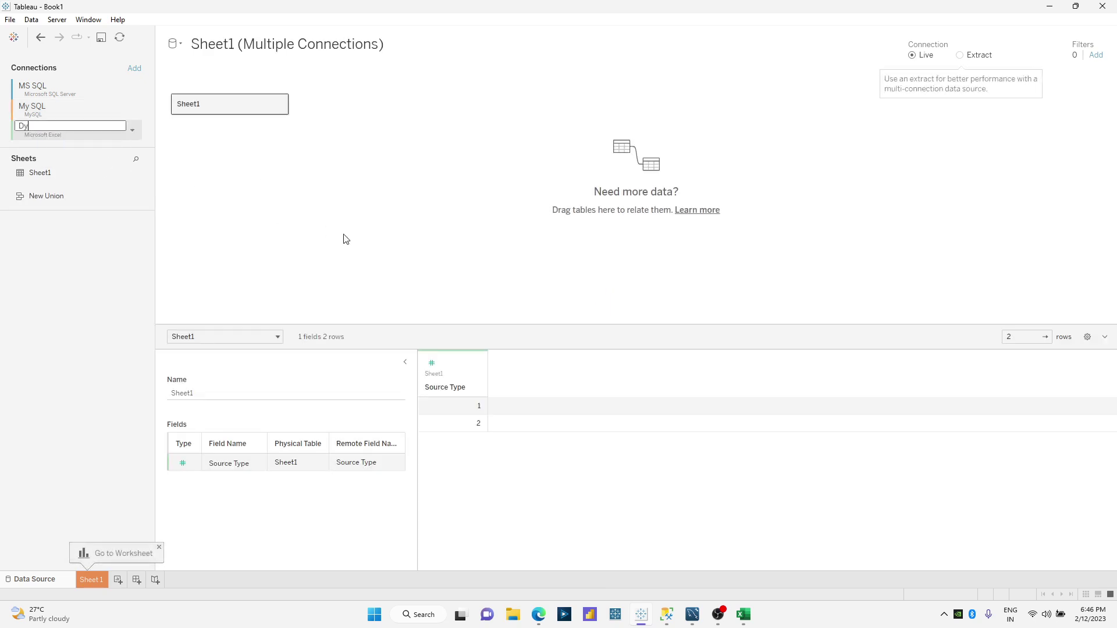
text(u)
key(BackSpace)
key(BackSpace)
text(ummy DB)
key(Return)
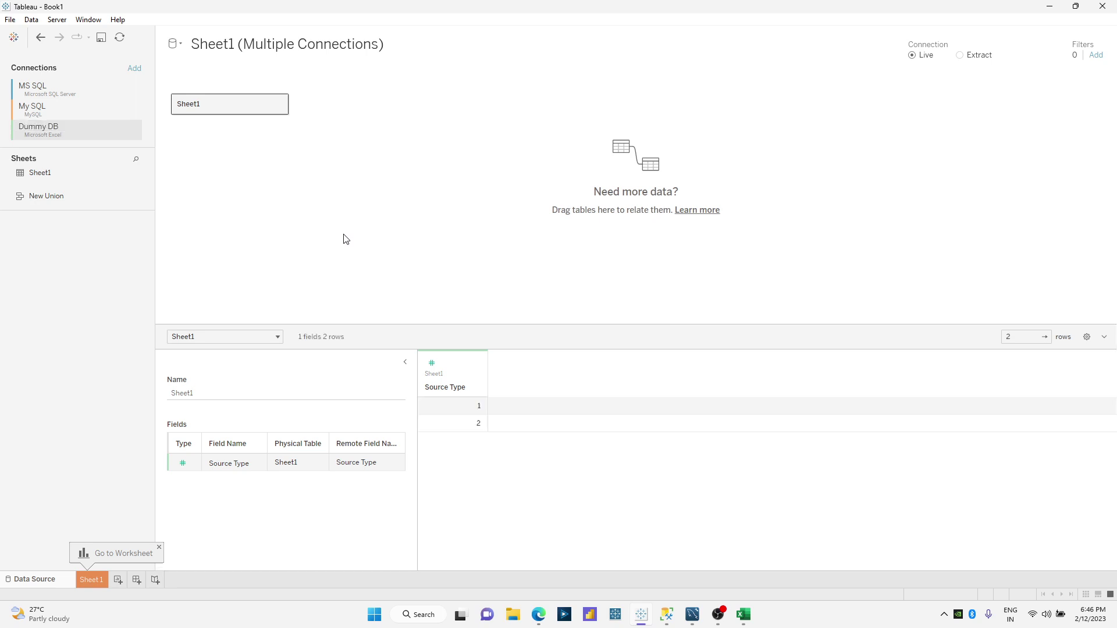
Rename the Sheet1 table to Dummy Dataset.
right_click(210, 111)
click(239, 127)
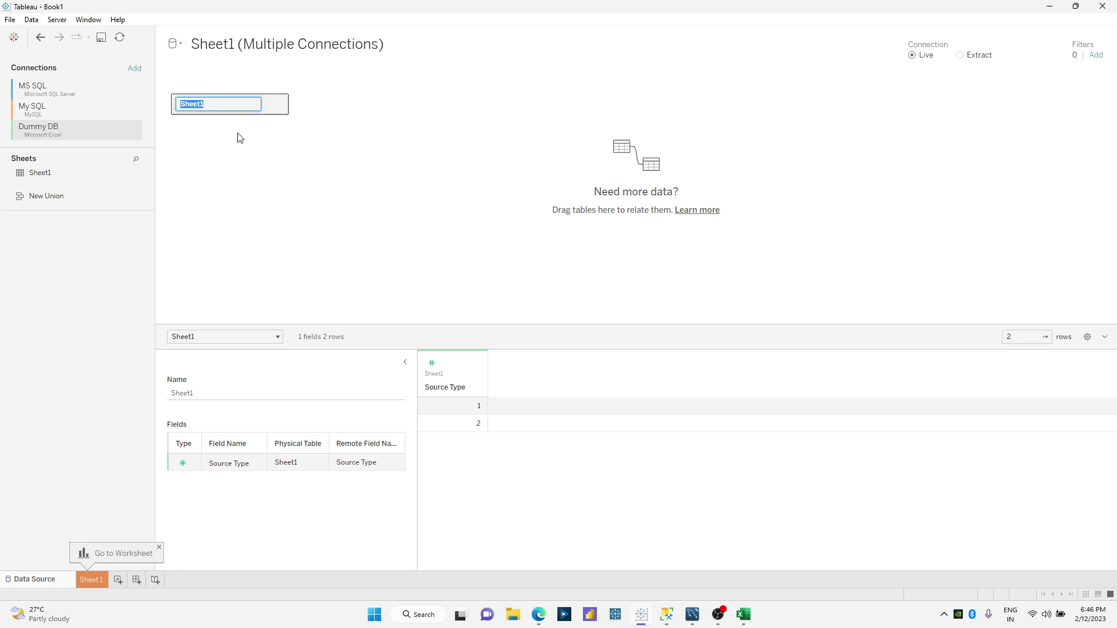
text(Dummy Dataset)
key(Return)
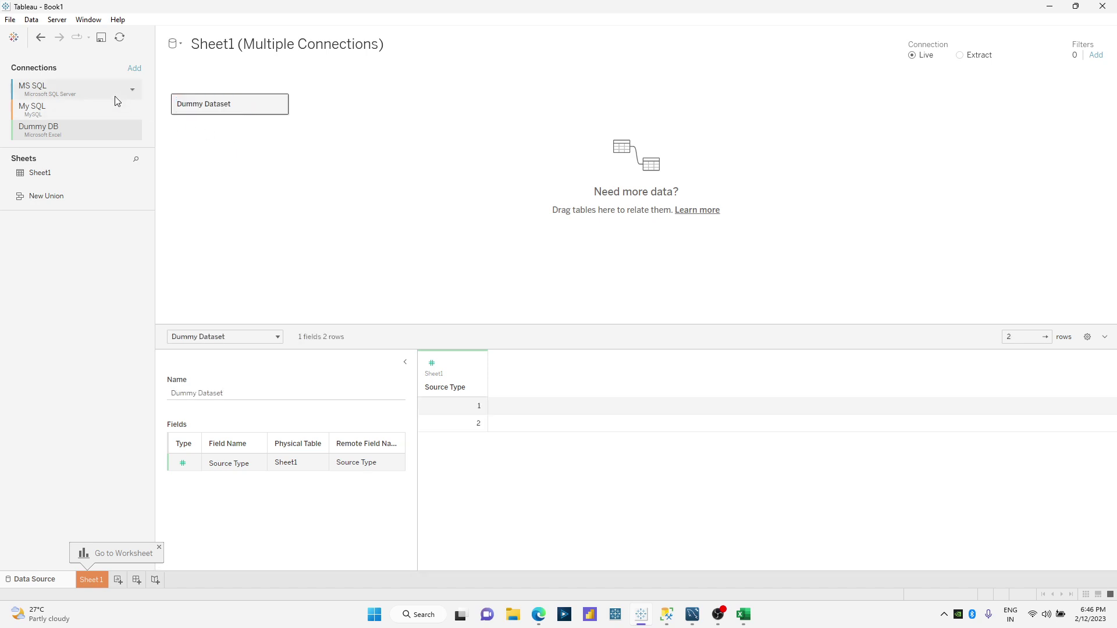
Add a New Custom SQL table on MS SQL using the Office Supplies query copied from SSMS.
click(89, 89)
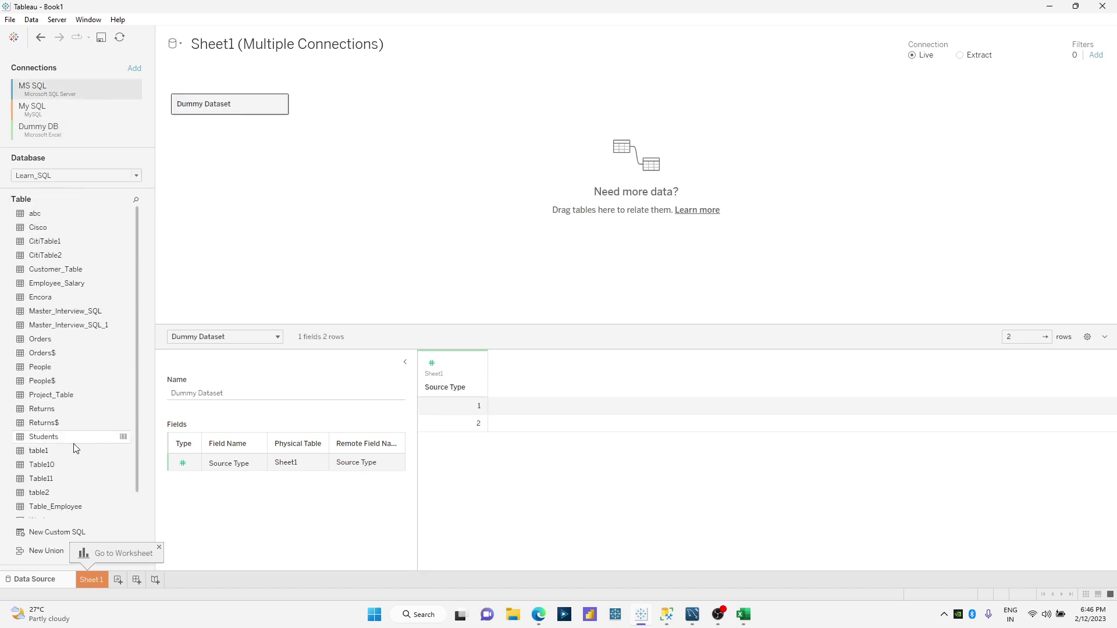
double_click(64, 539)
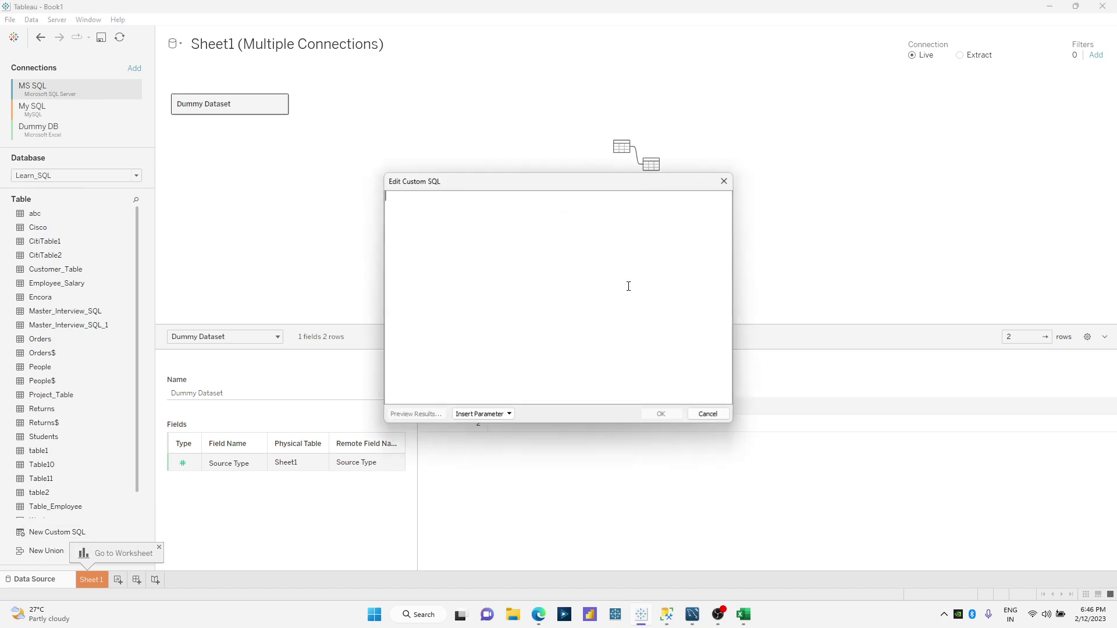
click(667, 612)
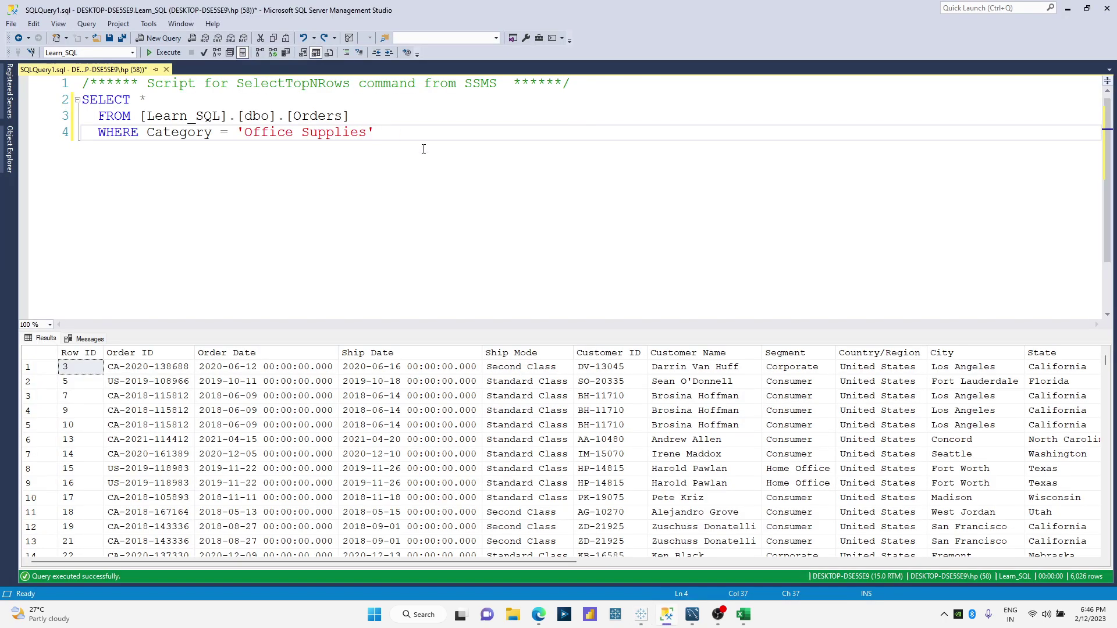
drag(424, 149, 82, 100)
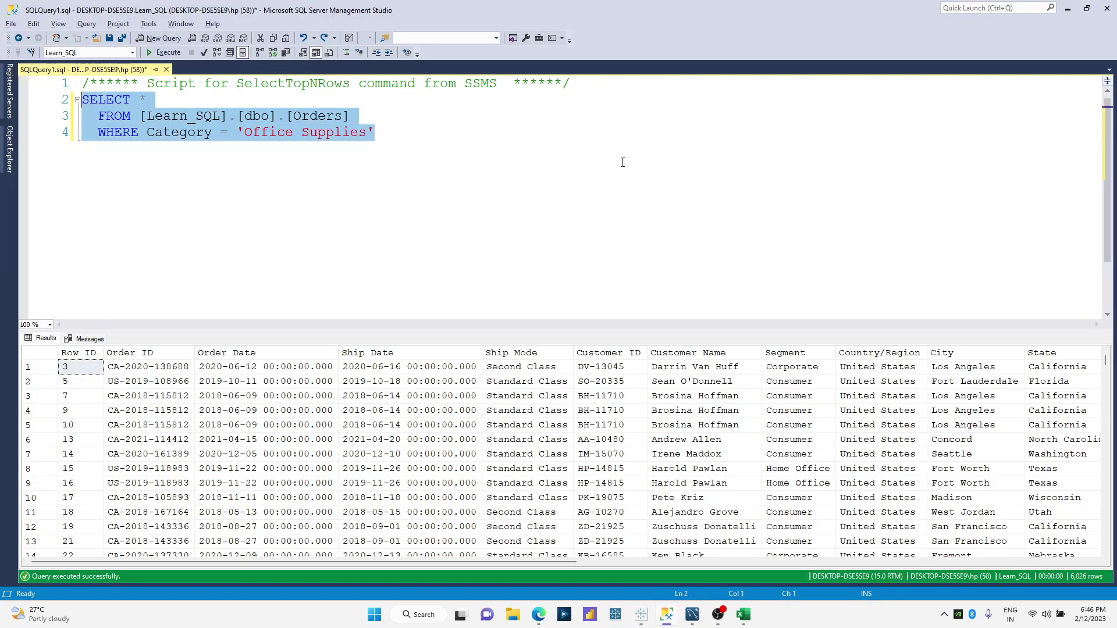
key(ctrl+c)
key(alt+Tab)
key(ctrl+v)
click(662, 414)
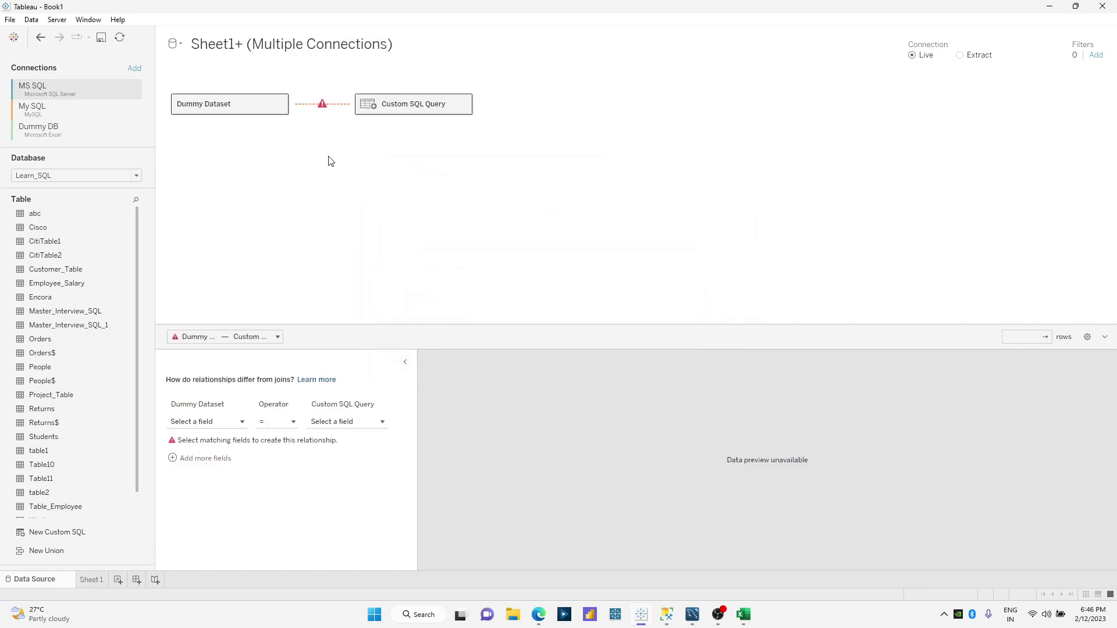
Use a constant 1 relationship calculation on both Dummy Dataset and Custom SQL Query.
click(242, 421)
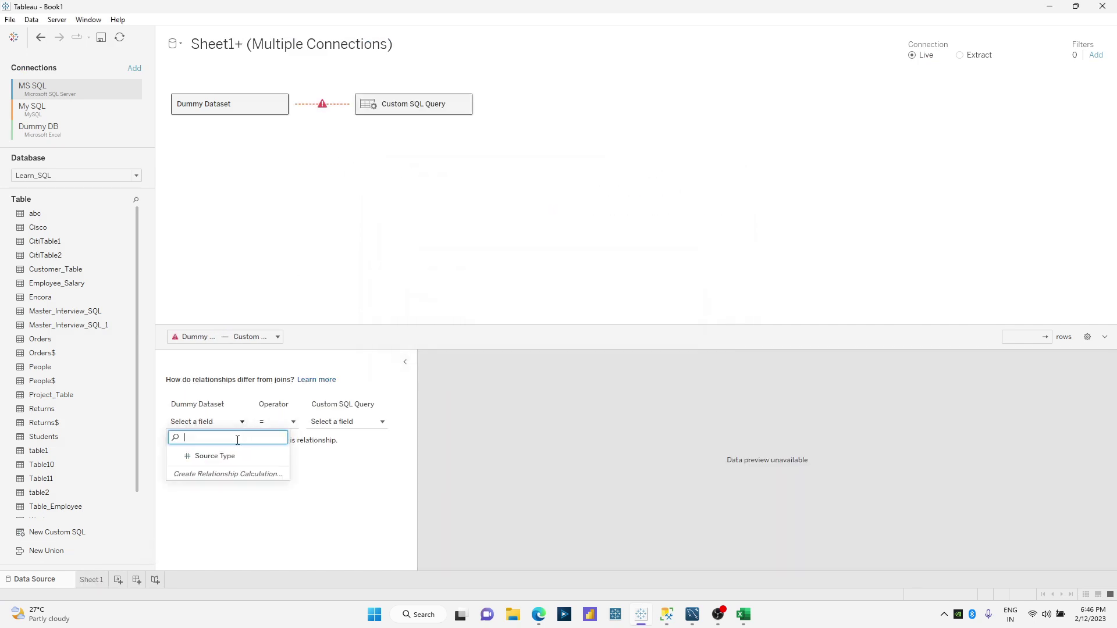
click(223, 475)
click(826, 406)
click(382, 422)
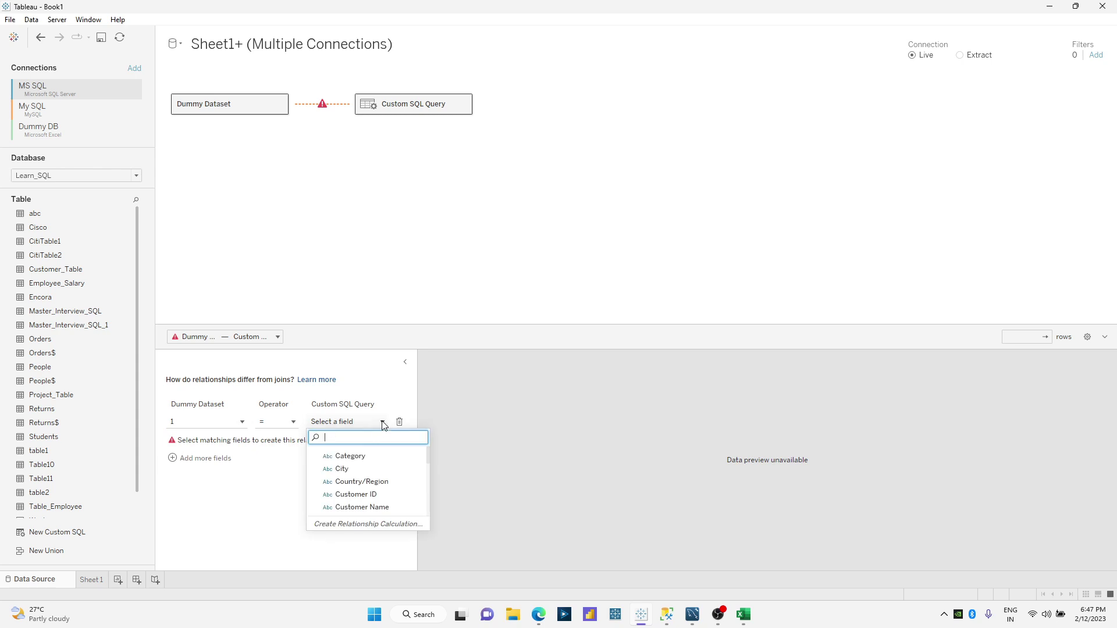
click(356, 524)
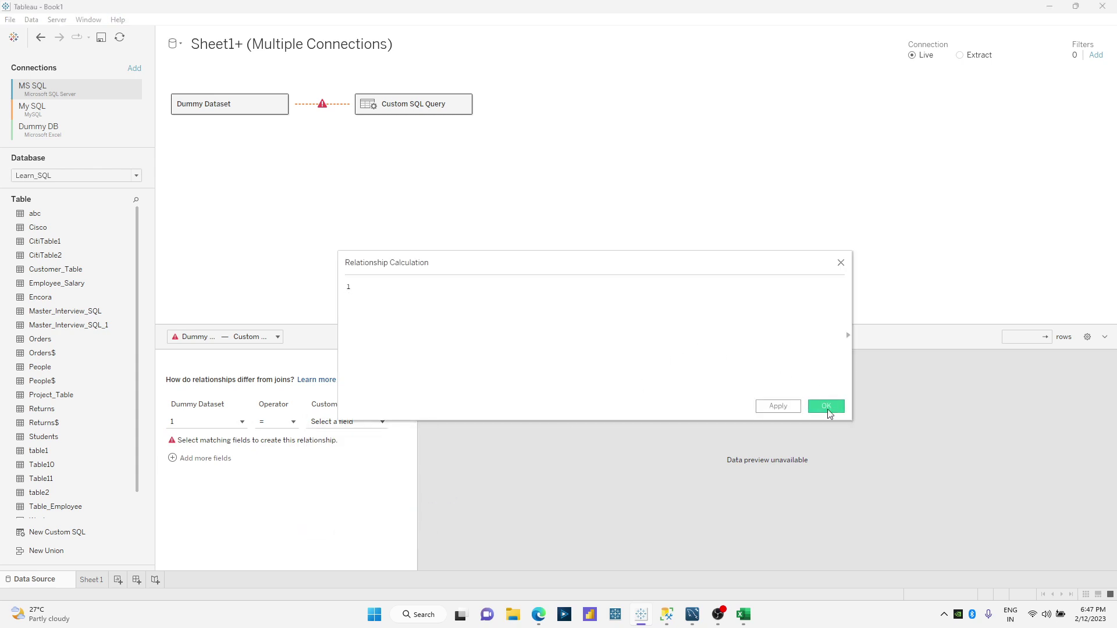
click(826, 406)
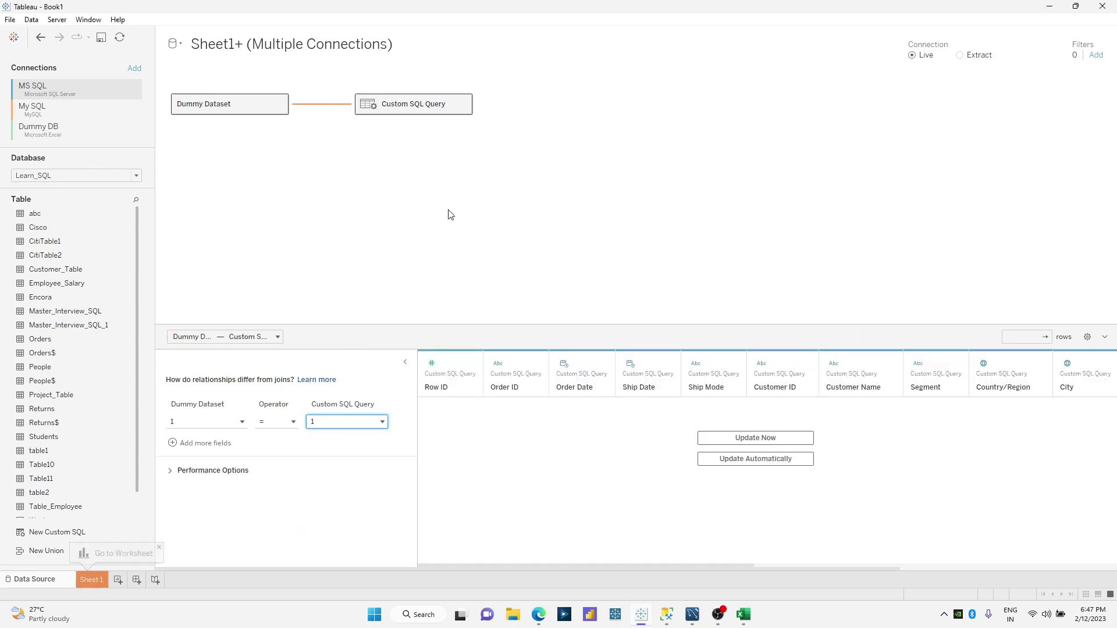
Rename the Custom SQL Query table to Office Supplies, copying the name from SSMS.
right_click(407, 108)
click(454, 123)
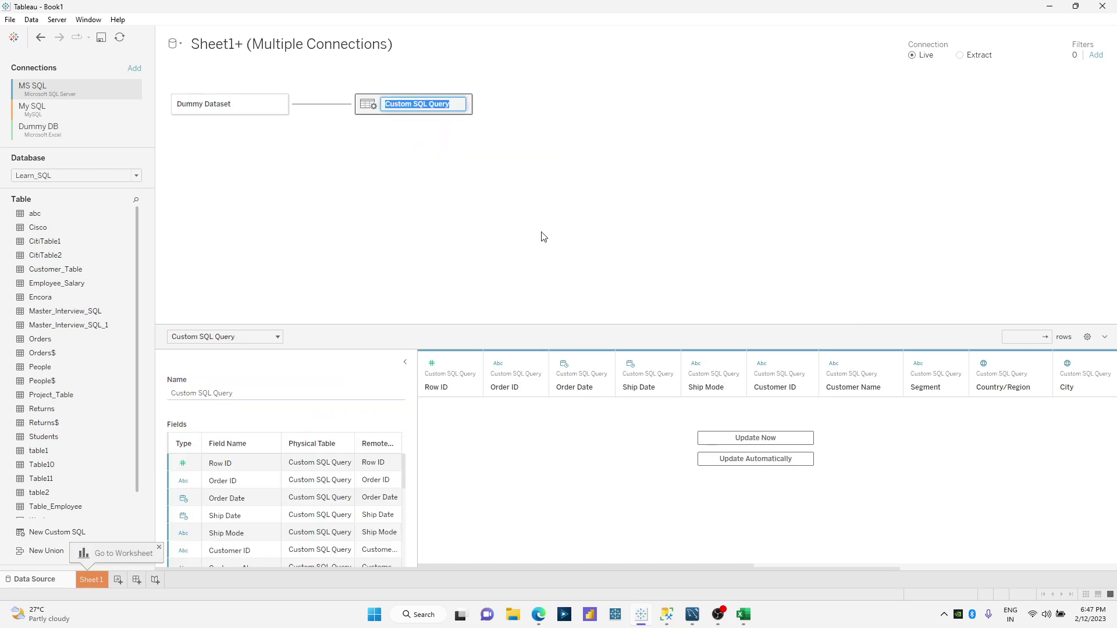
click(667, 615)
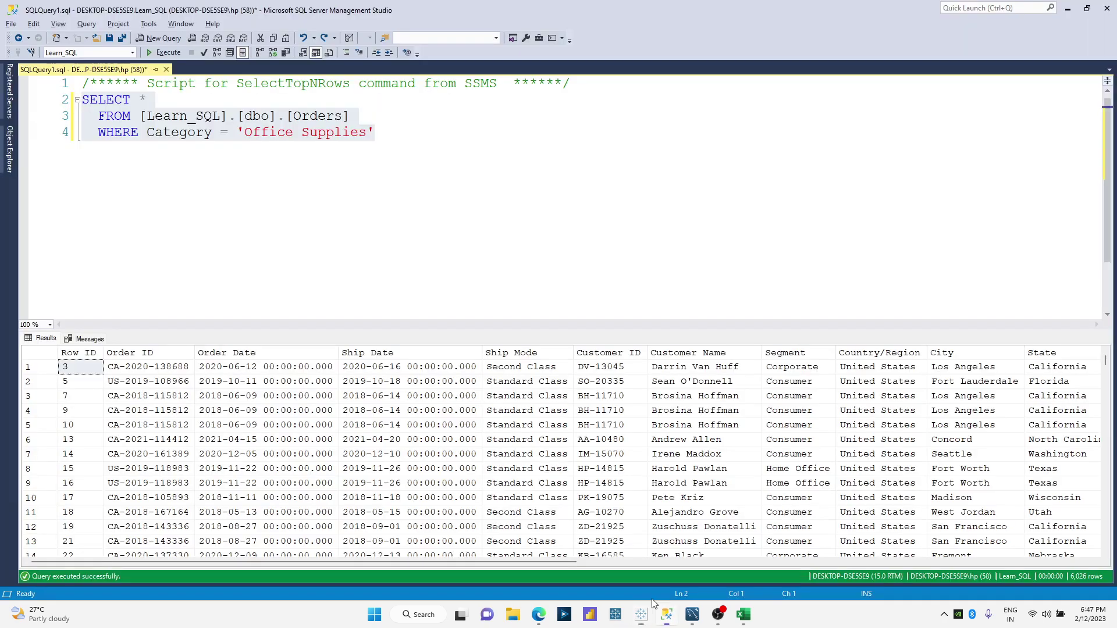
click(233, 134)
drag(250, 133, 369, 133)
key(alt+Tab)
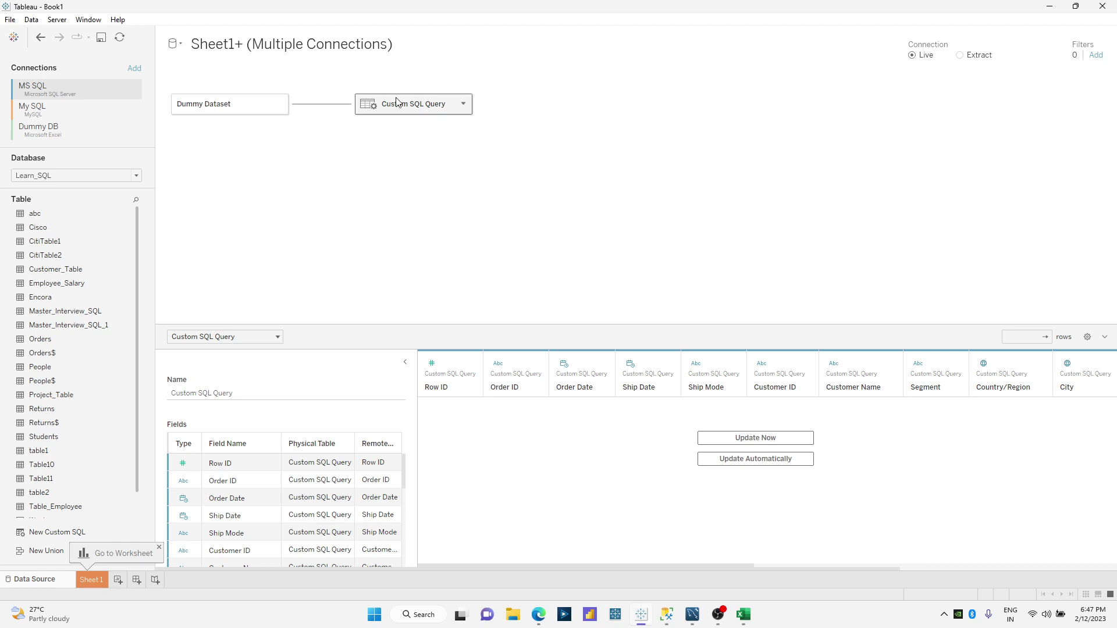
right_click(398, 100)
click(428, 117)
key(ctrl+v)
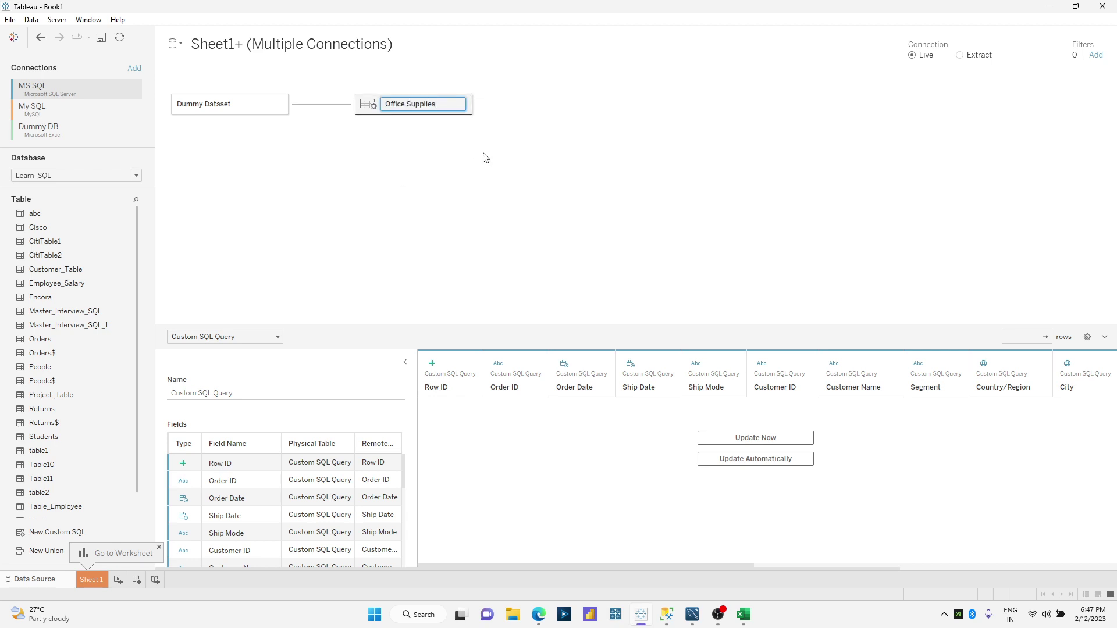
key(Return)
Paste the Workbench Technology query into a new custom SQL on My SQL's python_learning database.
click(65, 107)
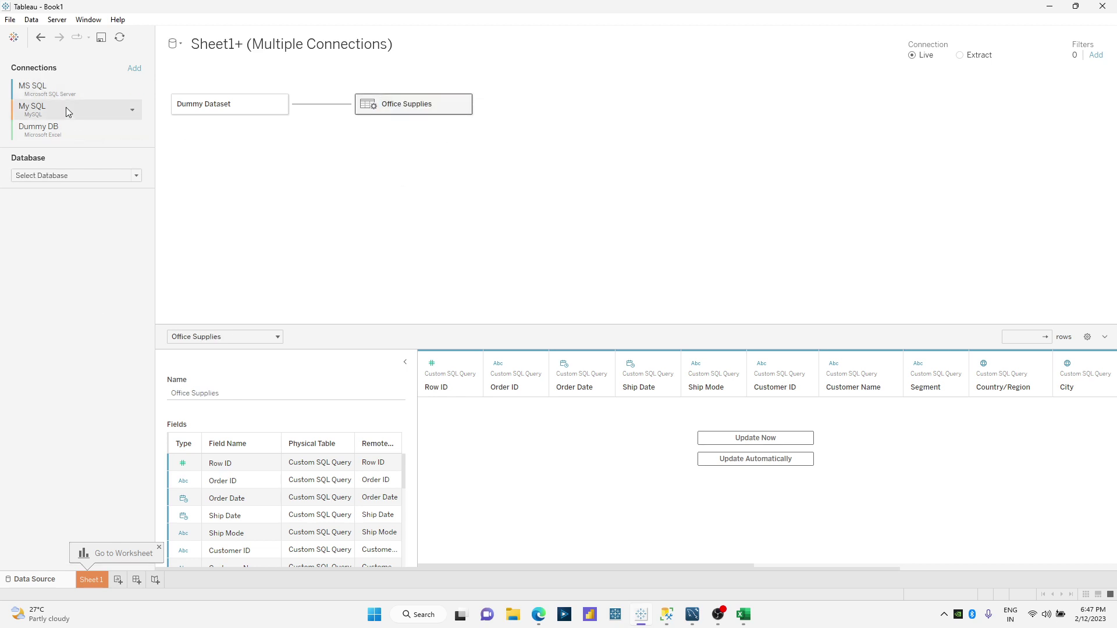
click(70, 176)
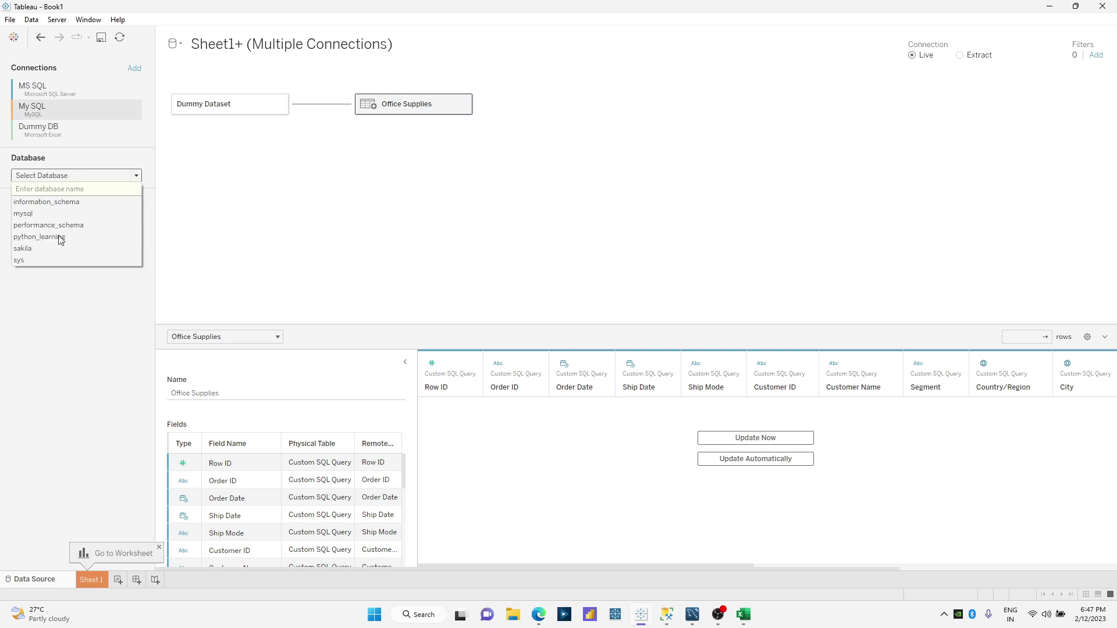
click(61, 240)
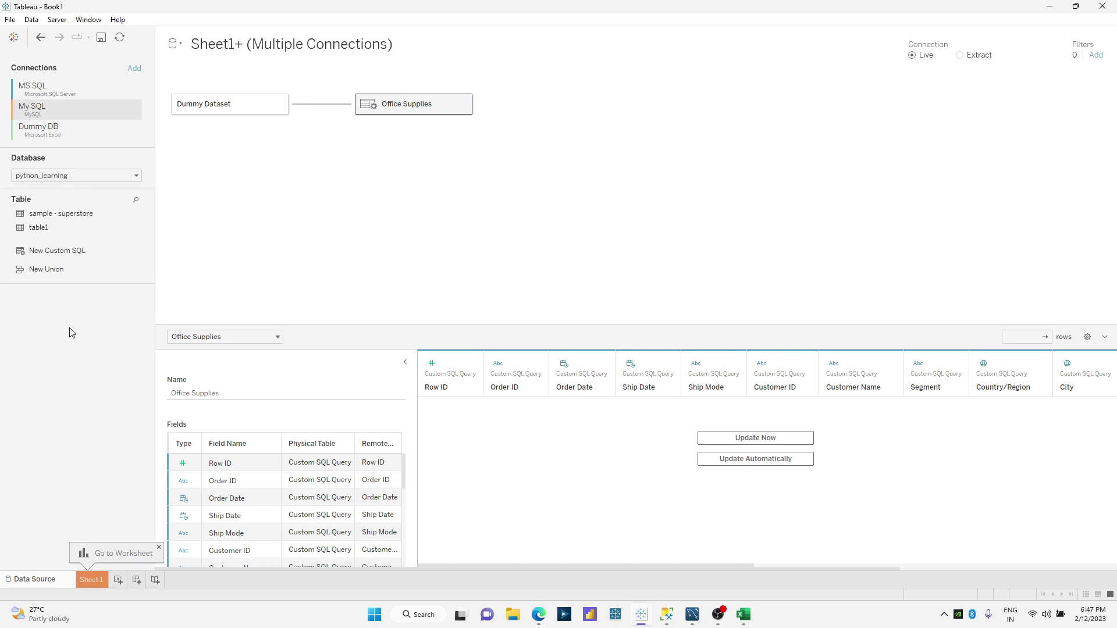
double_click(54, 251)
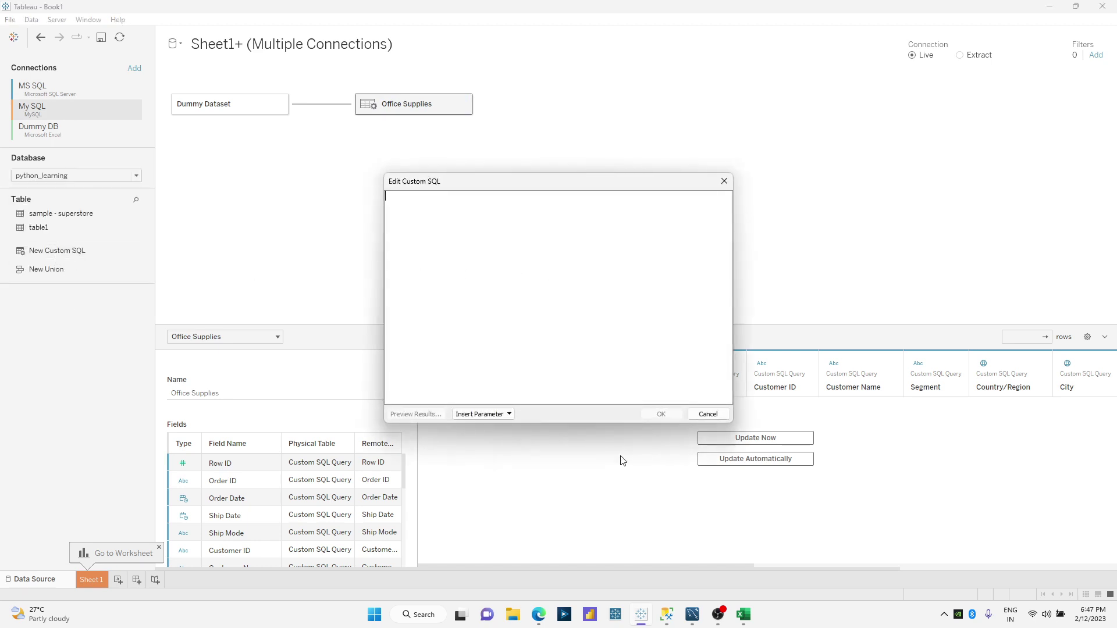
click(692, 614)
drag(629, 197, 139, 118)
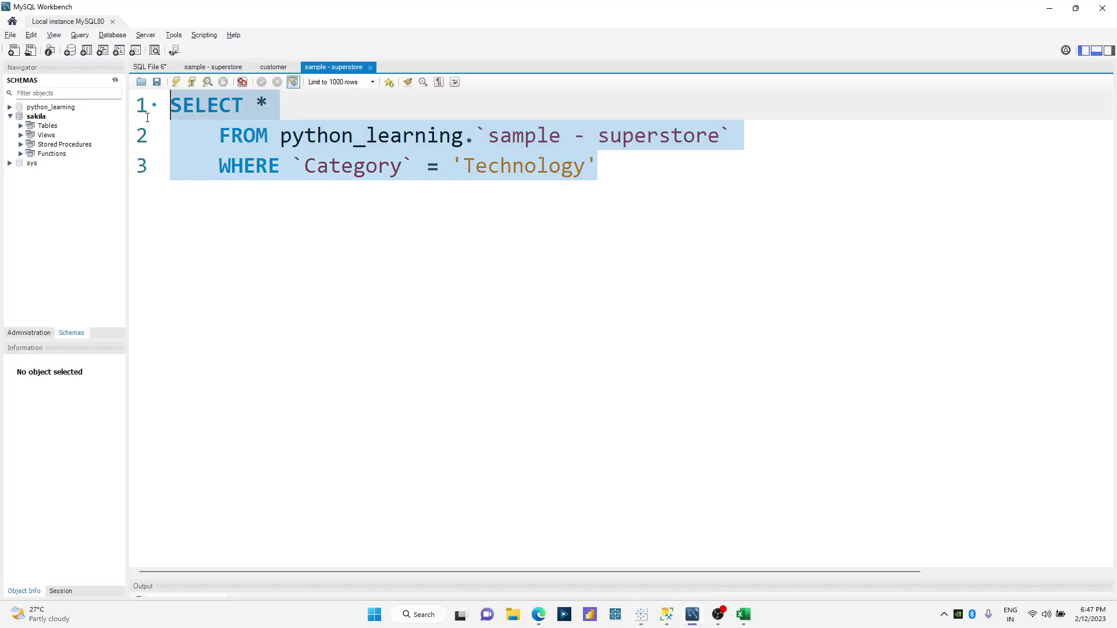
key(ctrl+c)
key(alt+Tab)
key(ctrl+v)
drag(511, 216, 566, 215)
Add Custom SQL Query1 and relate it to Dummy Dataset with constant 1 calculations.
click(659, 414)
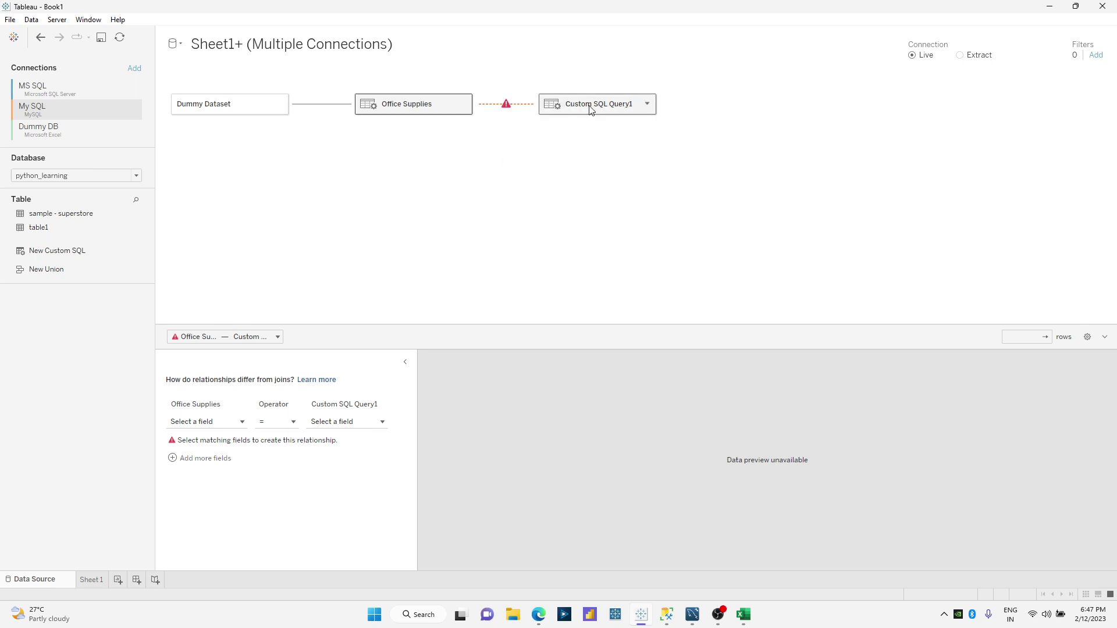
drag(584, 106, 313, 157)
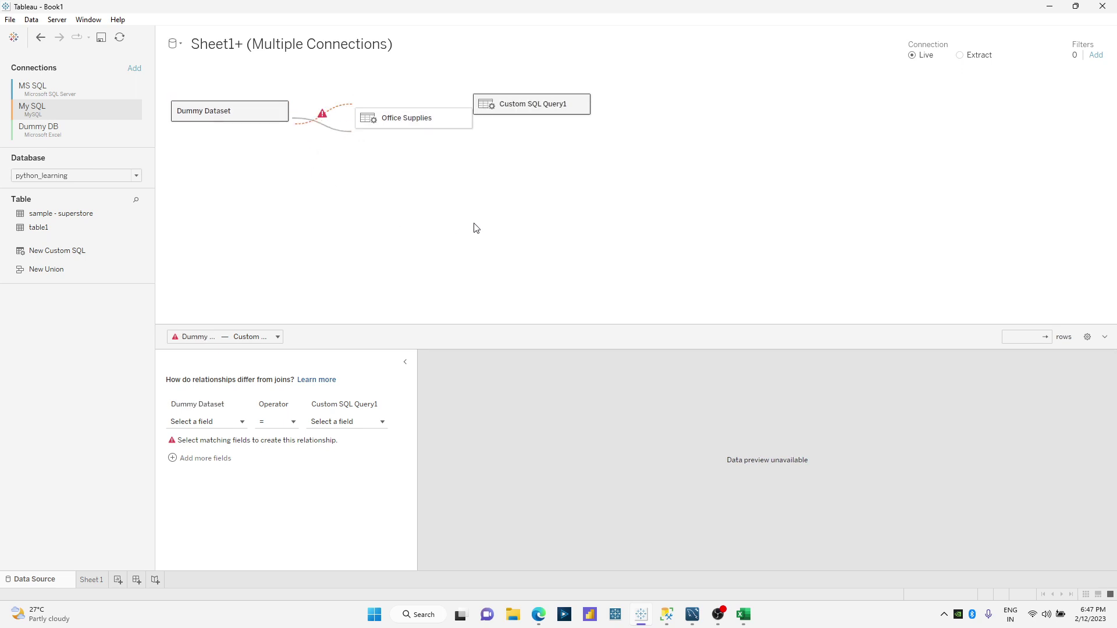
click(216, 422)
click(225, 475)
text(1)
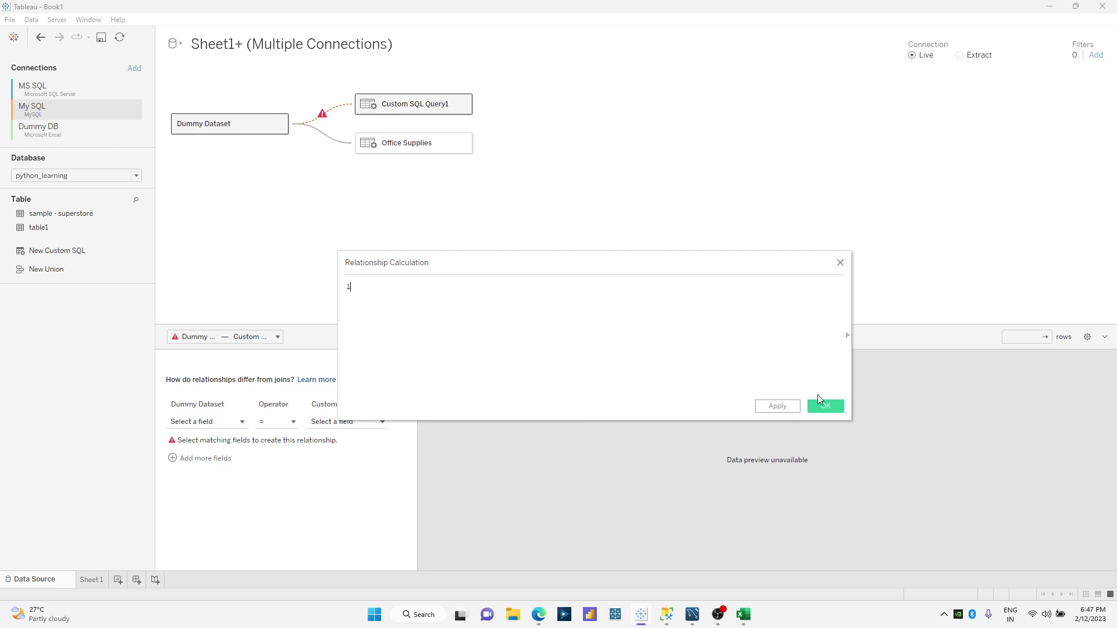
click(825, 405)
click(381, 422)
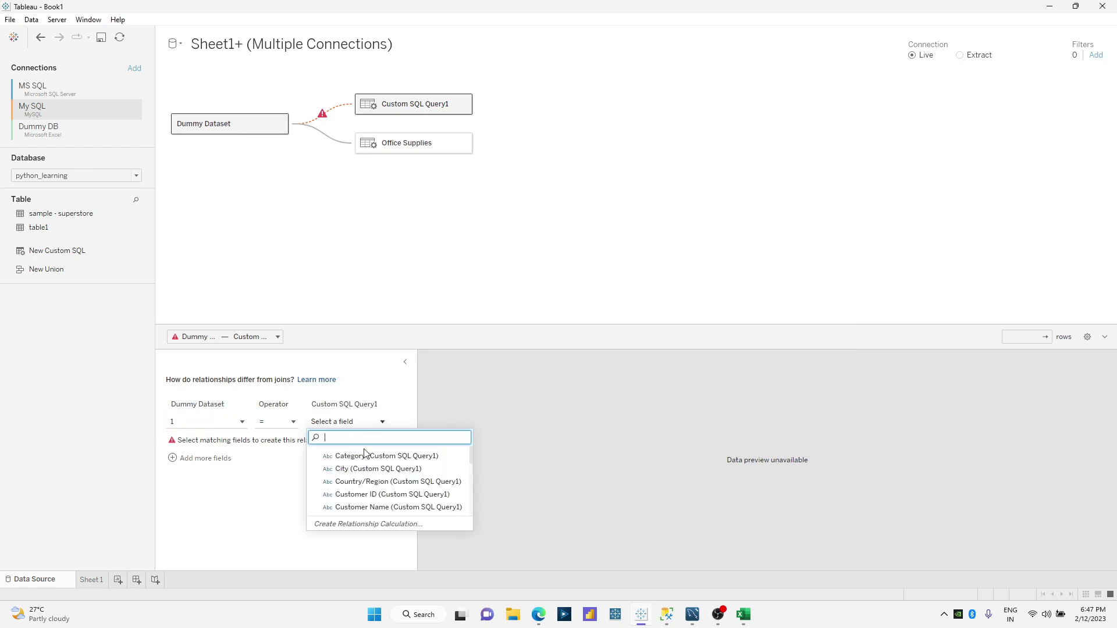
click(349, 522)
text(1)
click(823, 406)
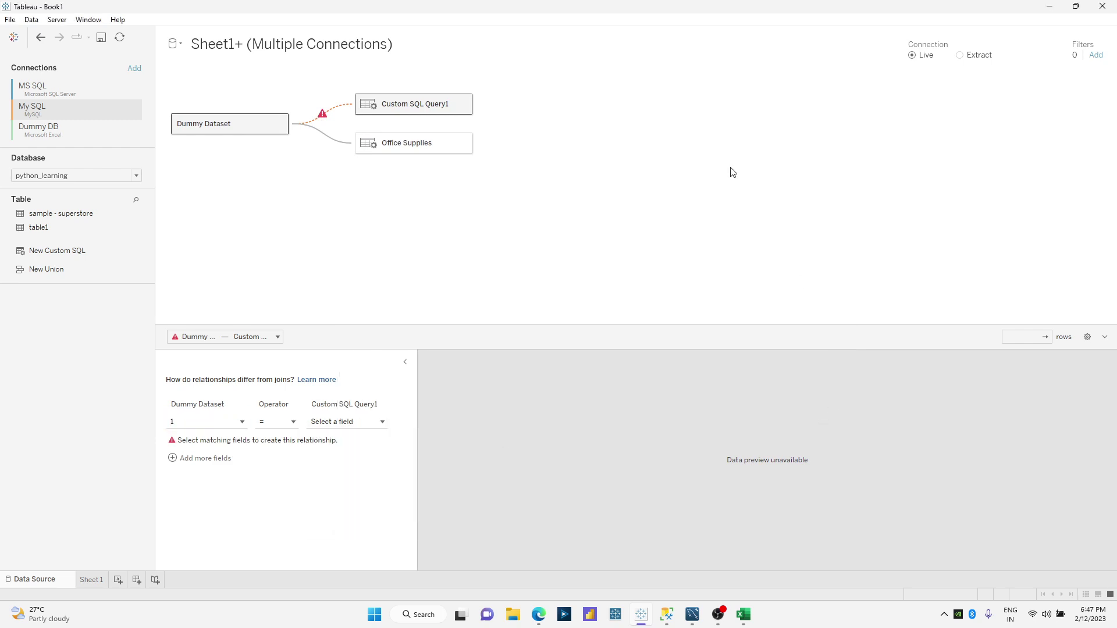
Rename Custom SQL Query1 to Technology.
right_click(409, 113)
click(442, 123)
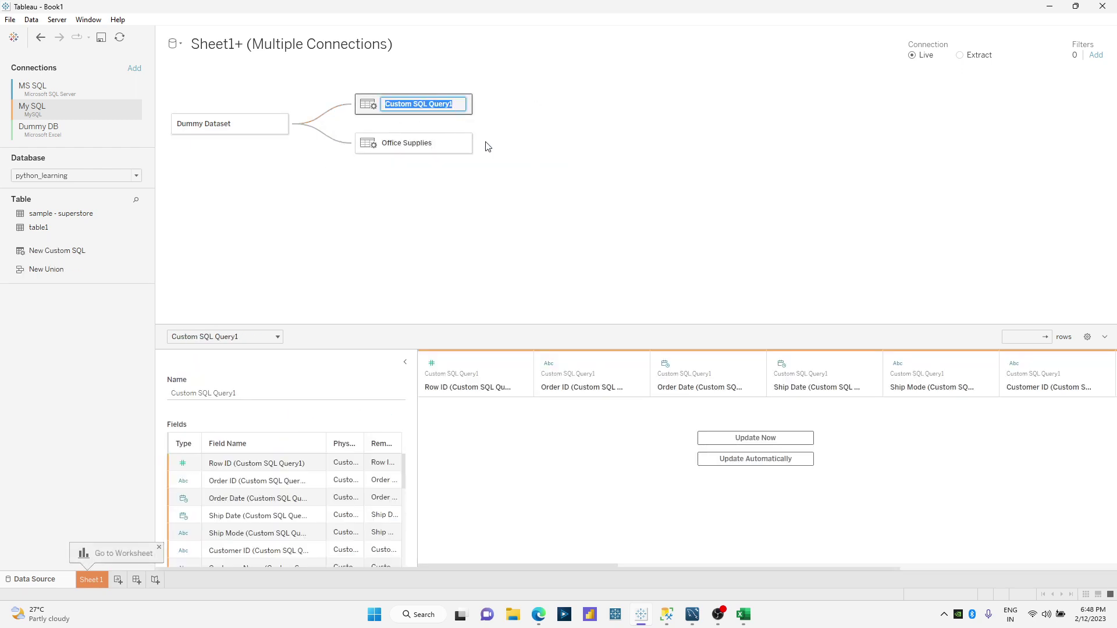
text(Technology)
key(Return)
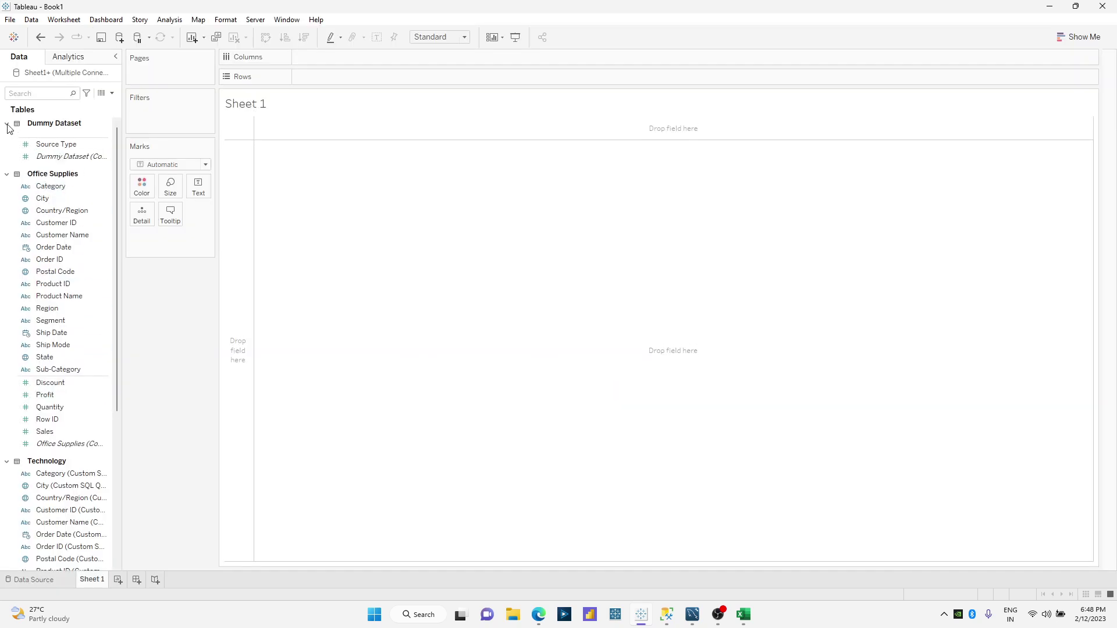
Collapse the Dummy Dataset, Office Supplies and Technology field lists and widen the Data pane.
click(7, 123)
click(7, 140)
click(7, 154)
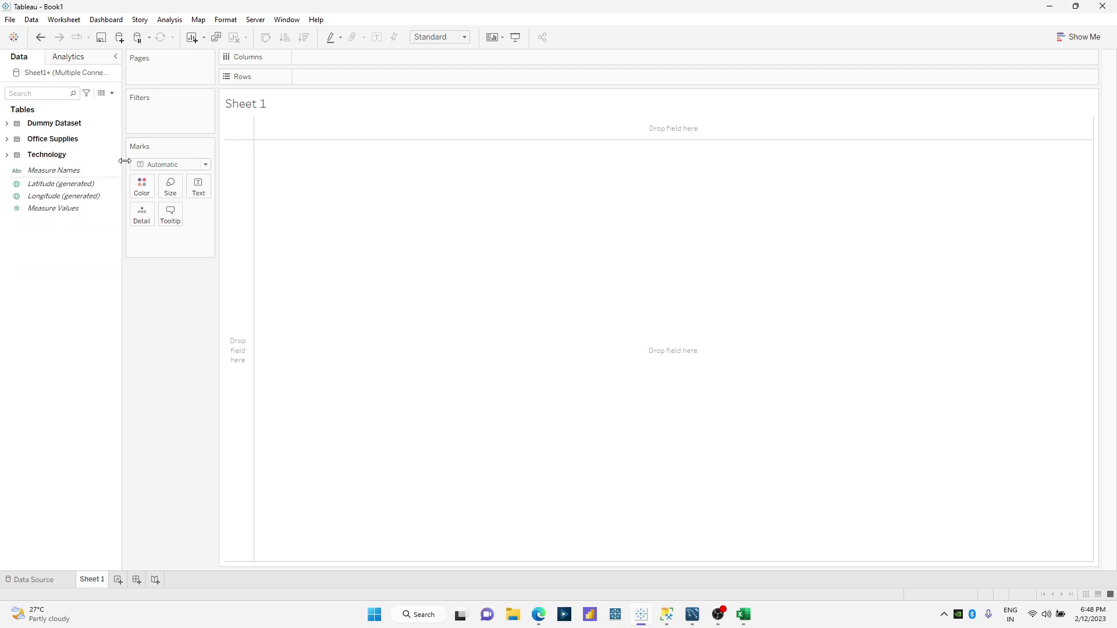
drag(125, 161, 208, 162)
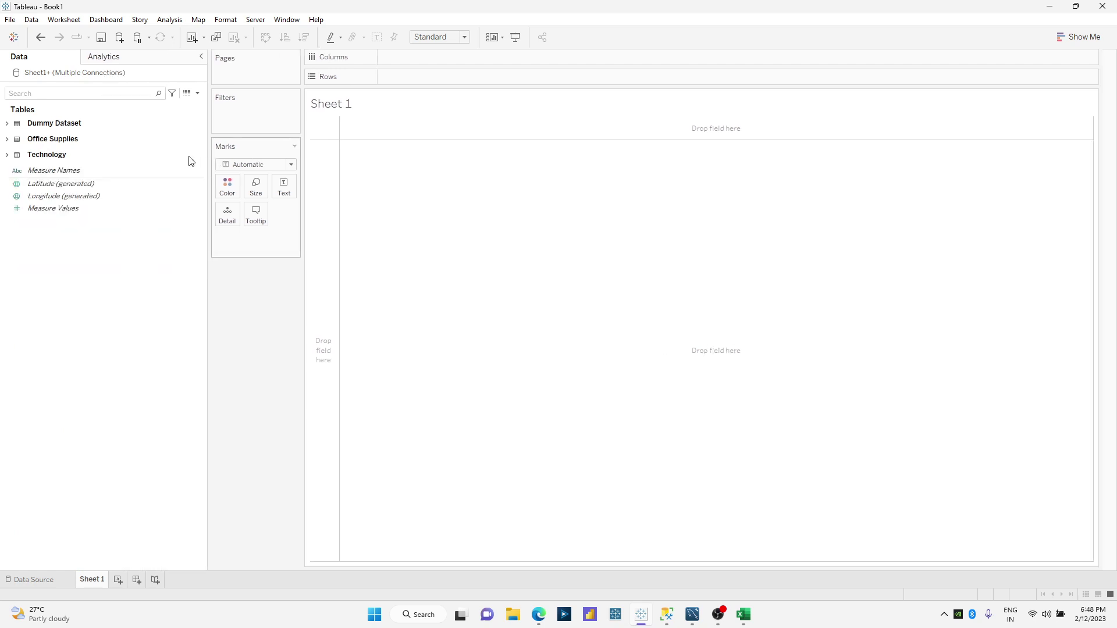
Create Append City: CASE [Source Type] WHEN 1 THEN [City] WHEN 2 THEN [City (Custom SQL Query1)] END.
click(197, 93)
click(151, 105)
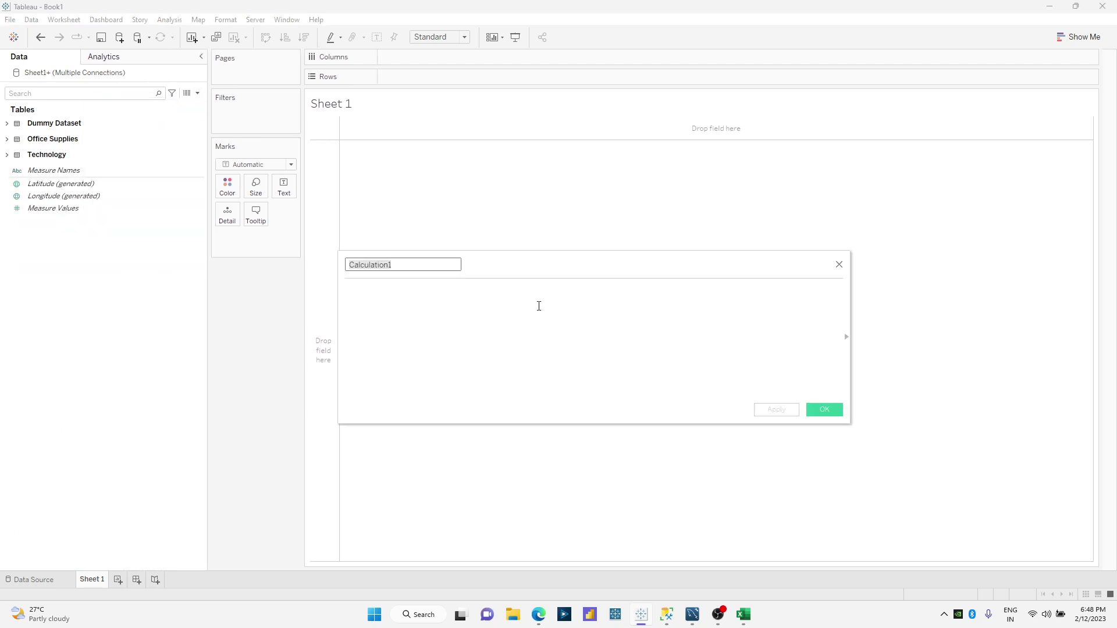
text(Append City)
click(539, 306)
text(CAS)
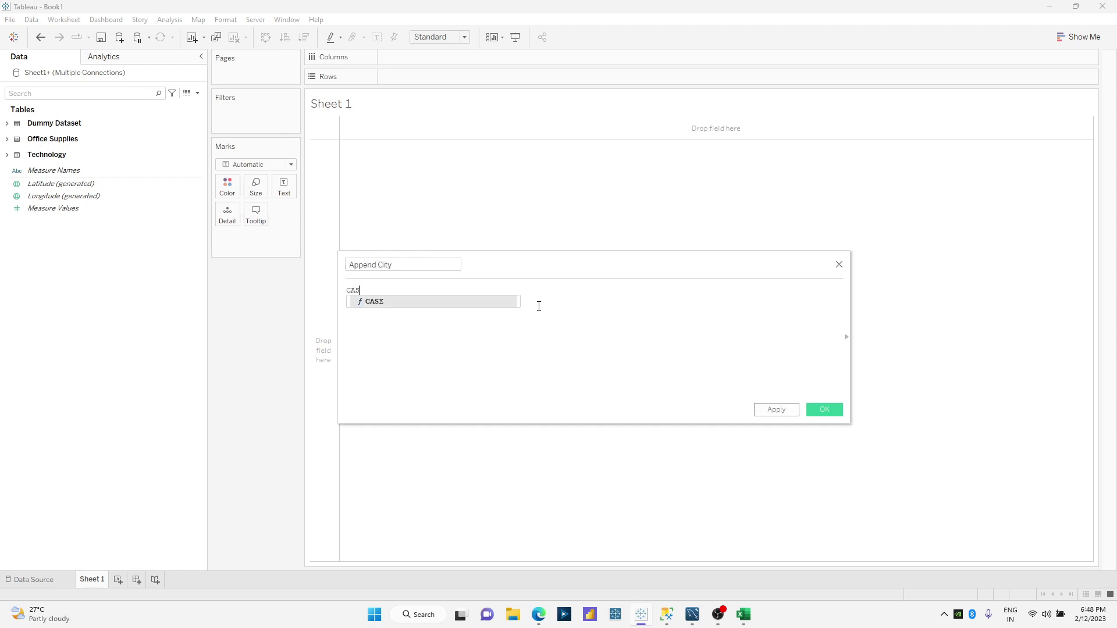
text(E [Source Type])
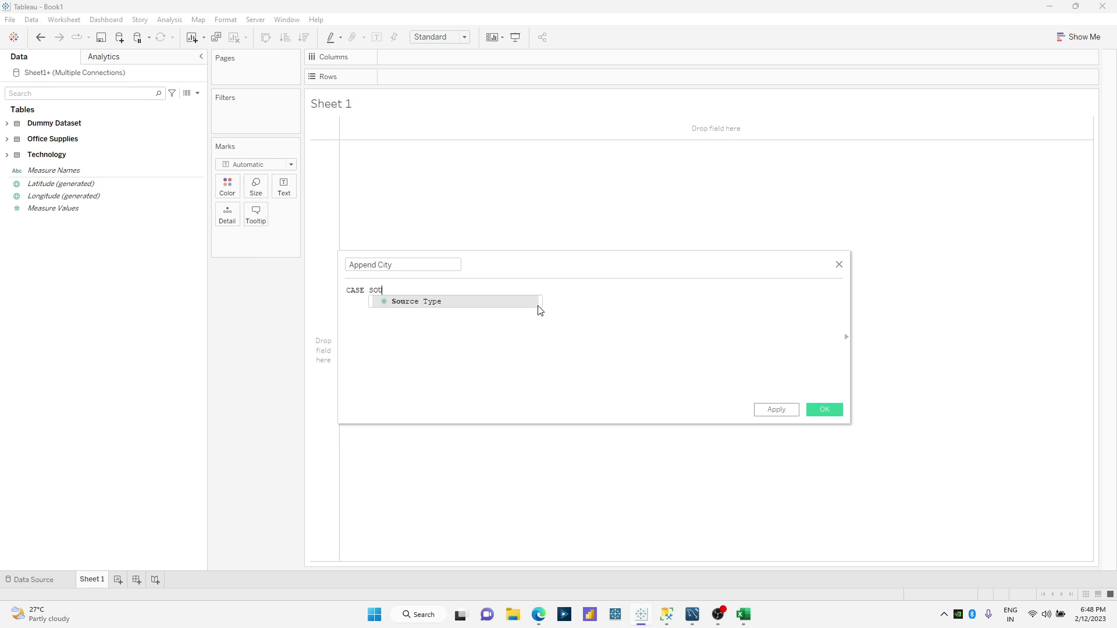
key(Return)
text(WHEN 1 THEN )
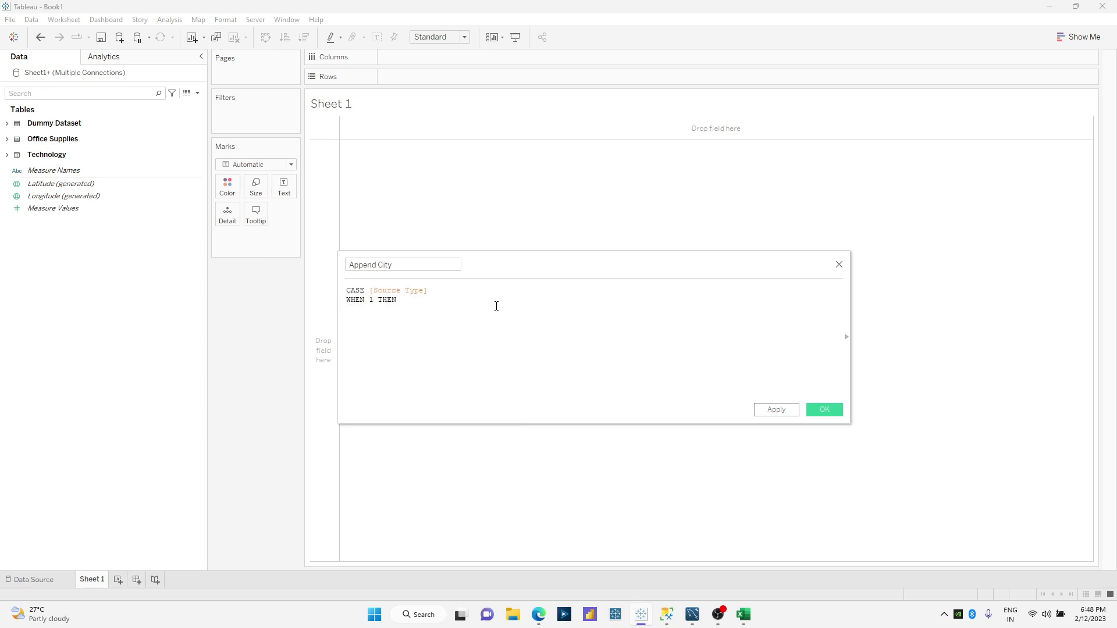
text(C)
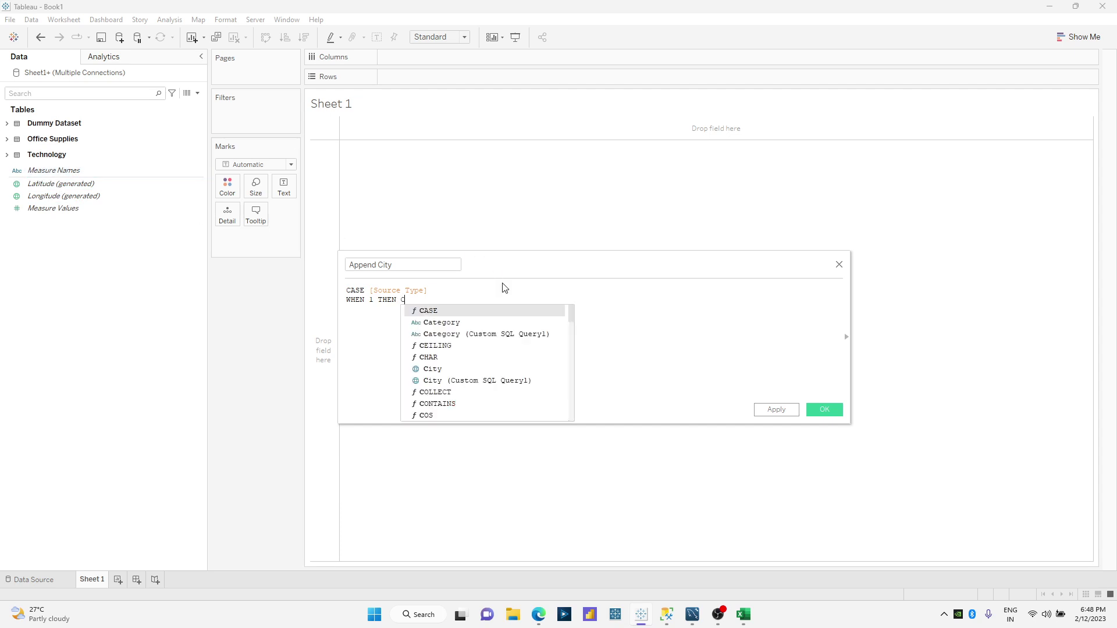
text(ITY)
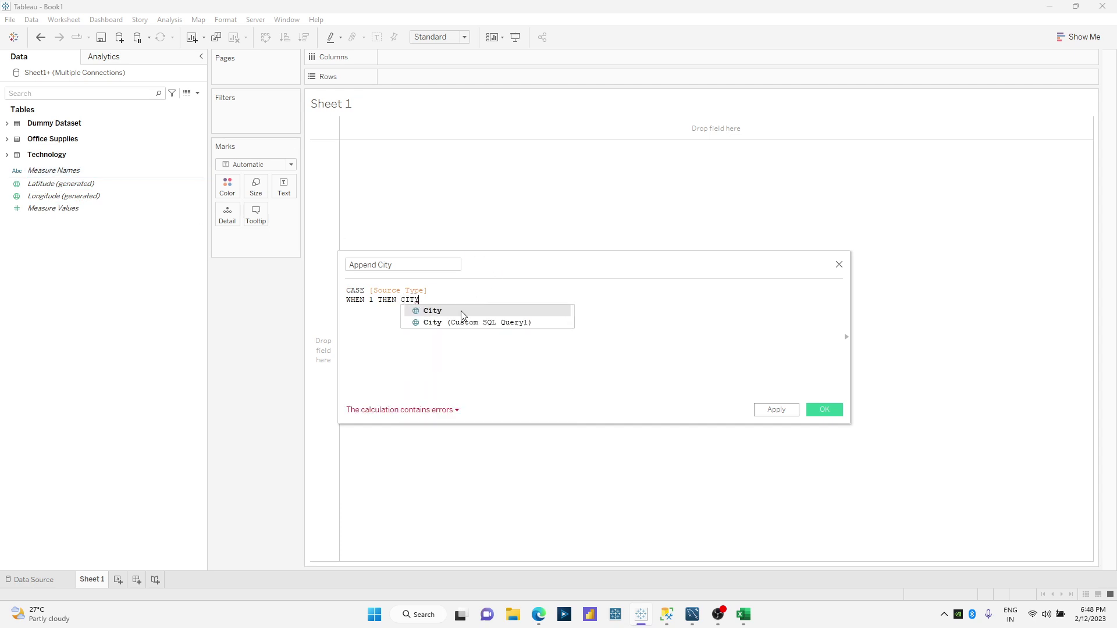
click(460, 311)
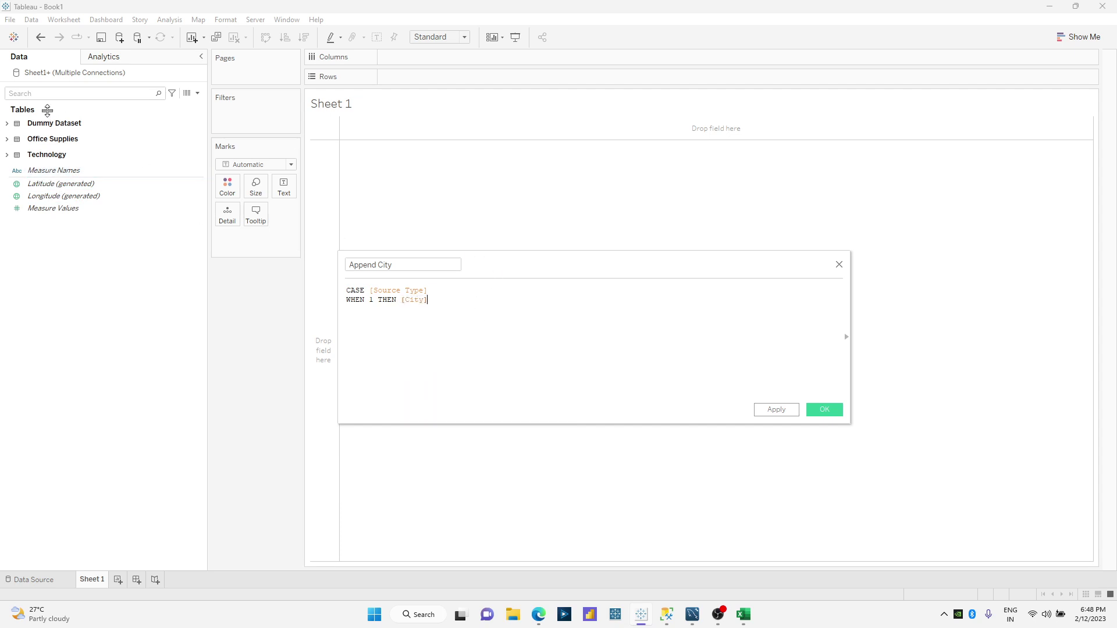
key(Return)
text(WHEN 2 THEN CIT)
key(Return)
key(Return)
text(END)
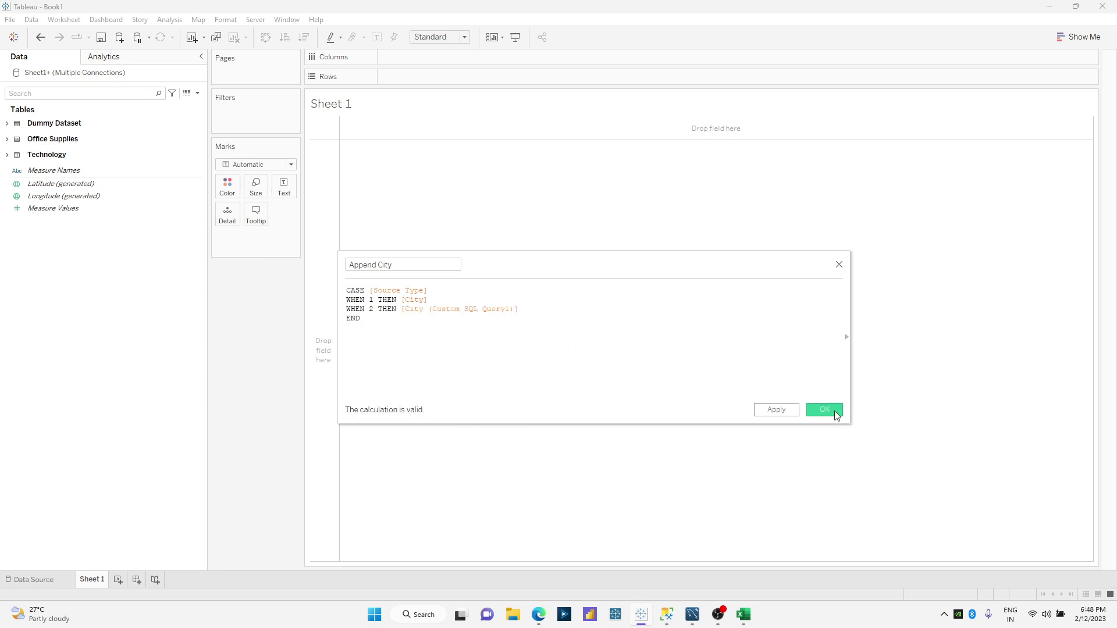
Rename the Custom SQL Query1 table inside Technology to Technology.
click(30, 579)
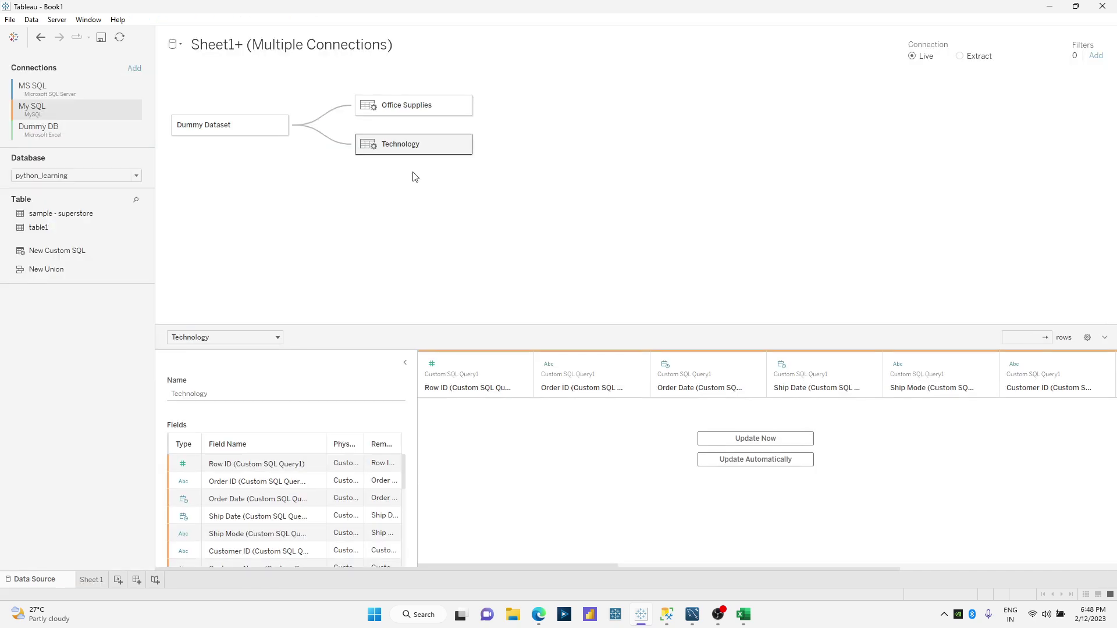
double_click(410, 152)
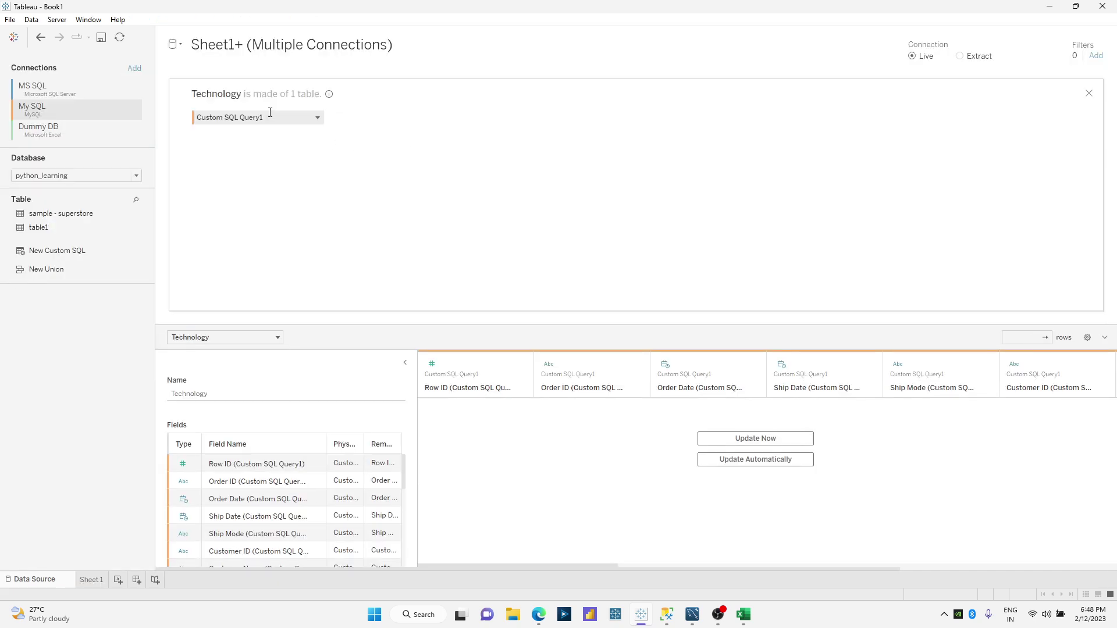
double_click(270, 116)
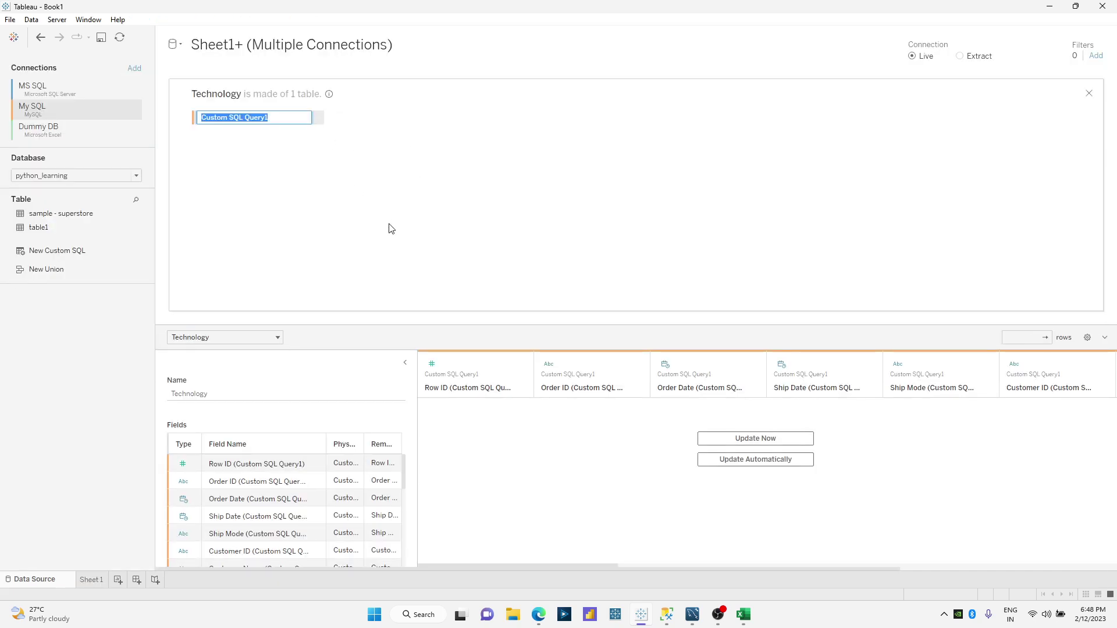
text(O)
text(ech)
key(ctrl+a)
text(Technology)
key(Return)
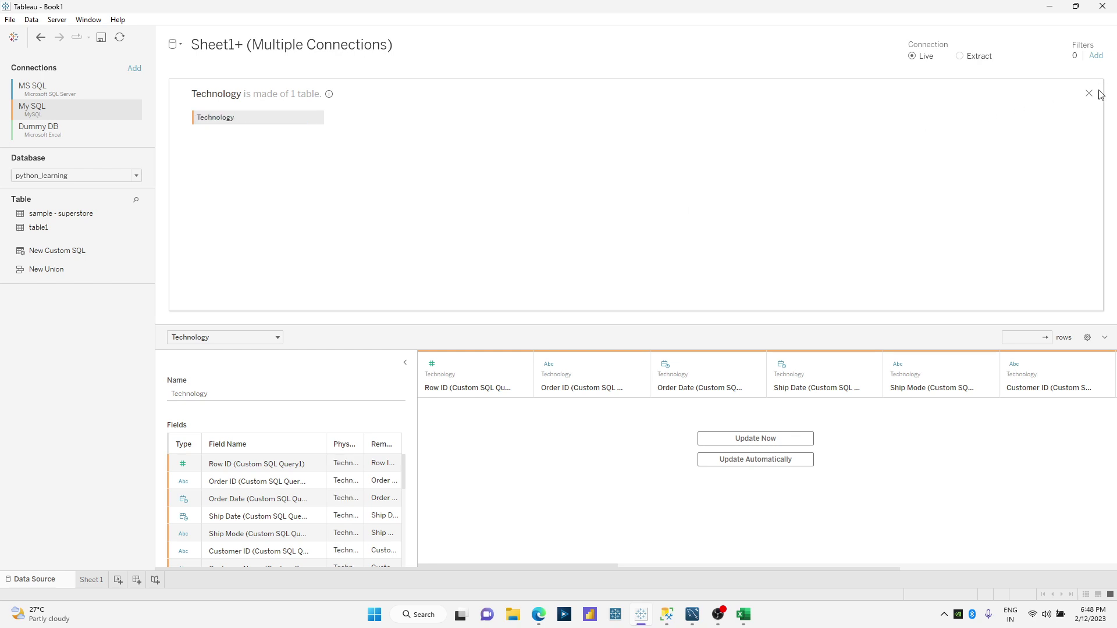
click(1088, 94)
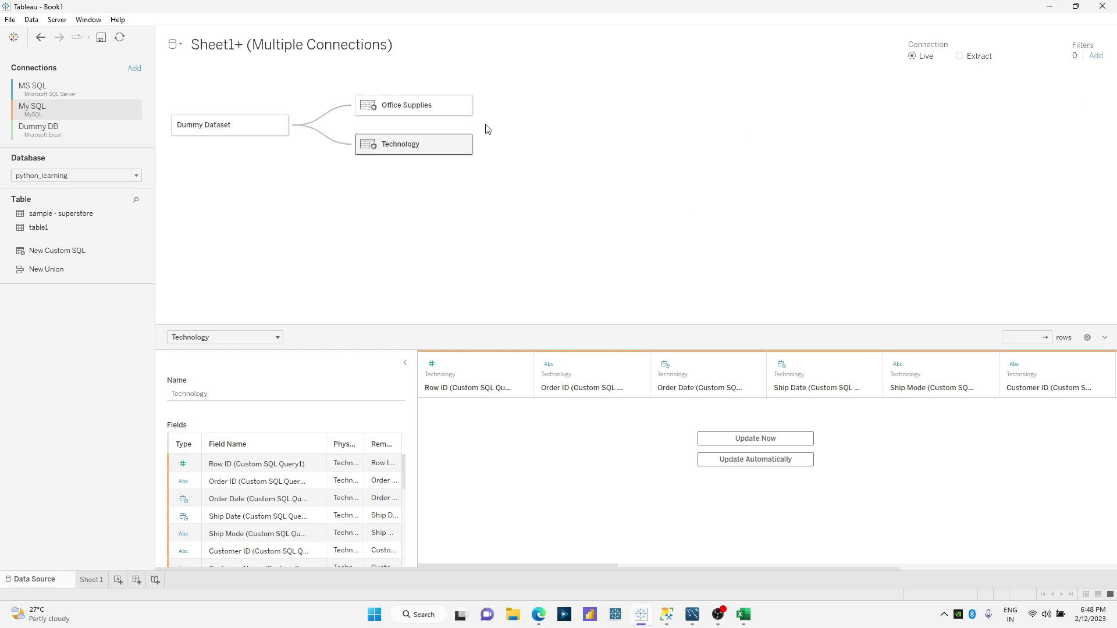
Rename the query table inside Office Supplies to Office Supply.
double_click(261, 118)
text(Office Supply)
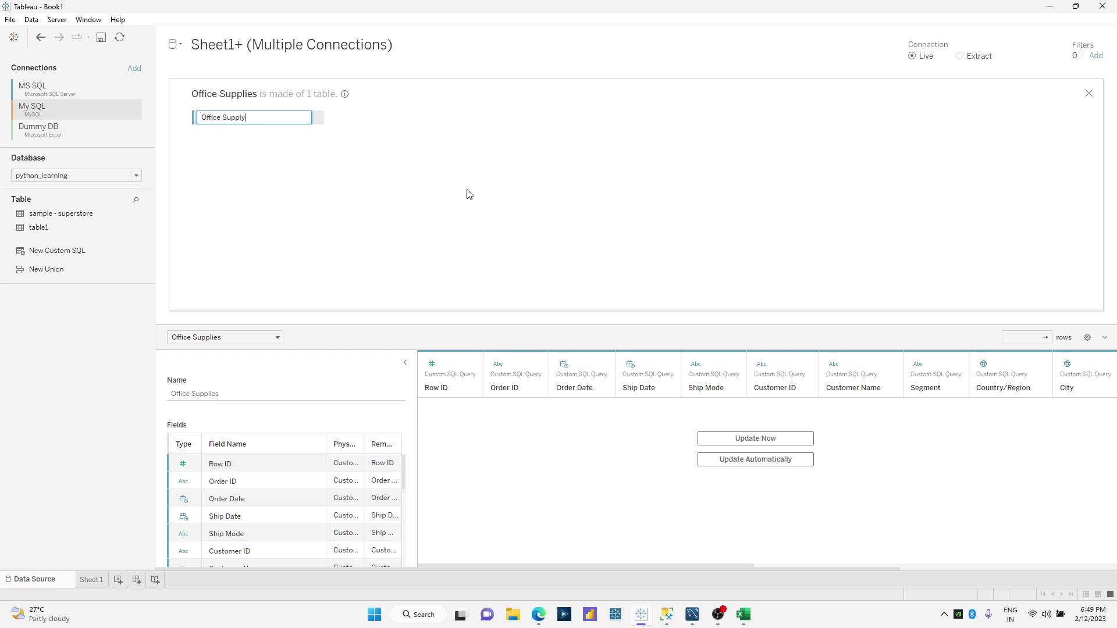
key(Return)
On Sheet 1, add Append City to the view.
click(92, 579)
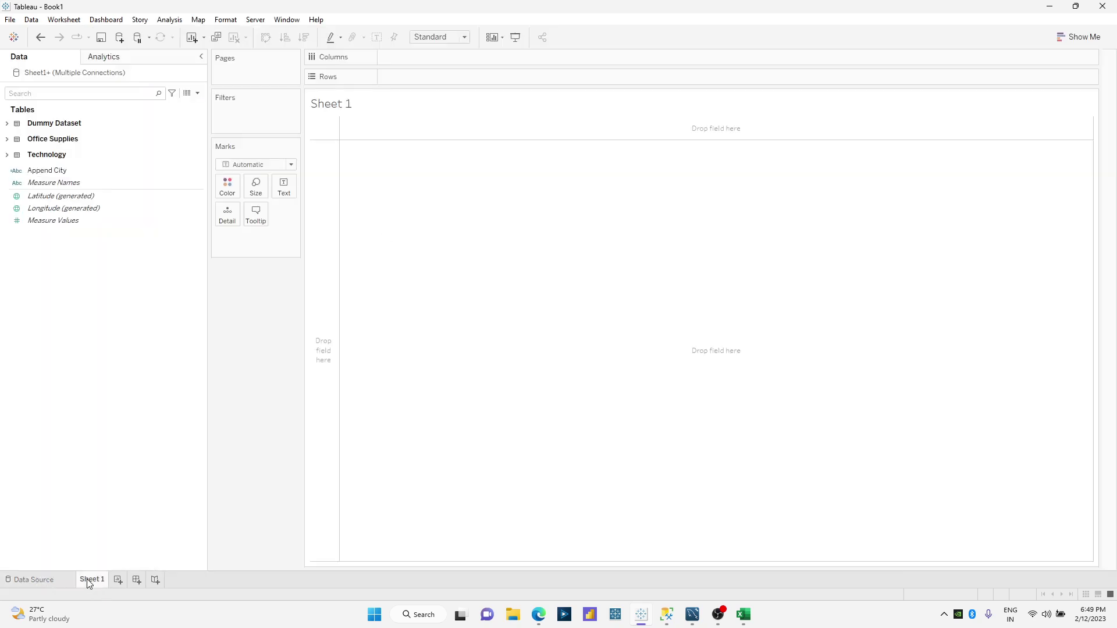
click(67, 172)
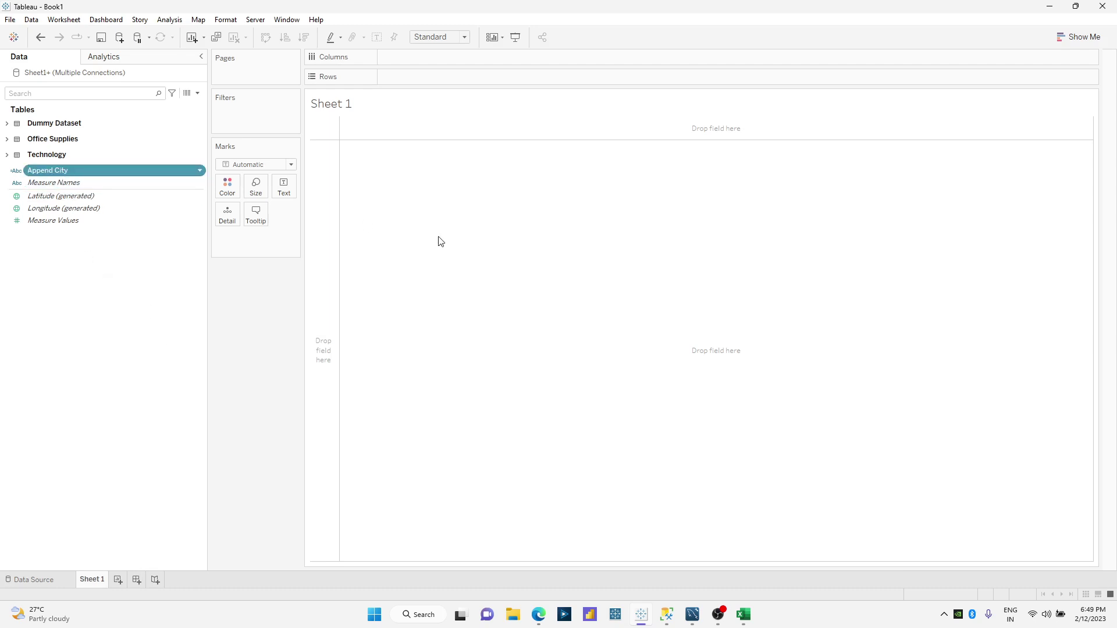
key(Return)
scroll(411, 236, down, 10)
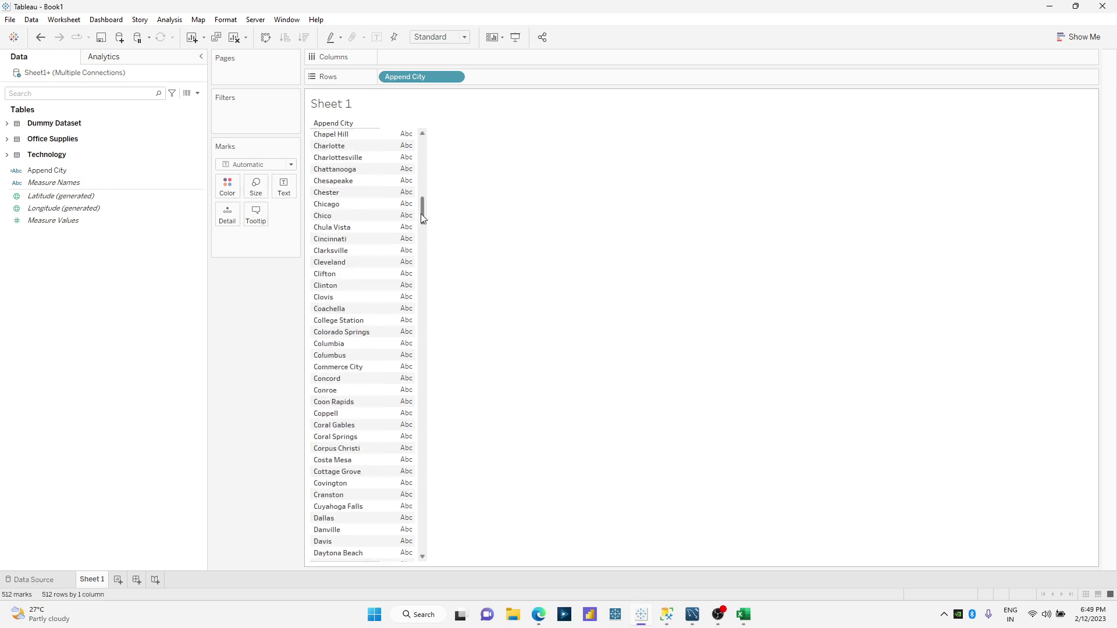
drag(422, 219, 414, 126)
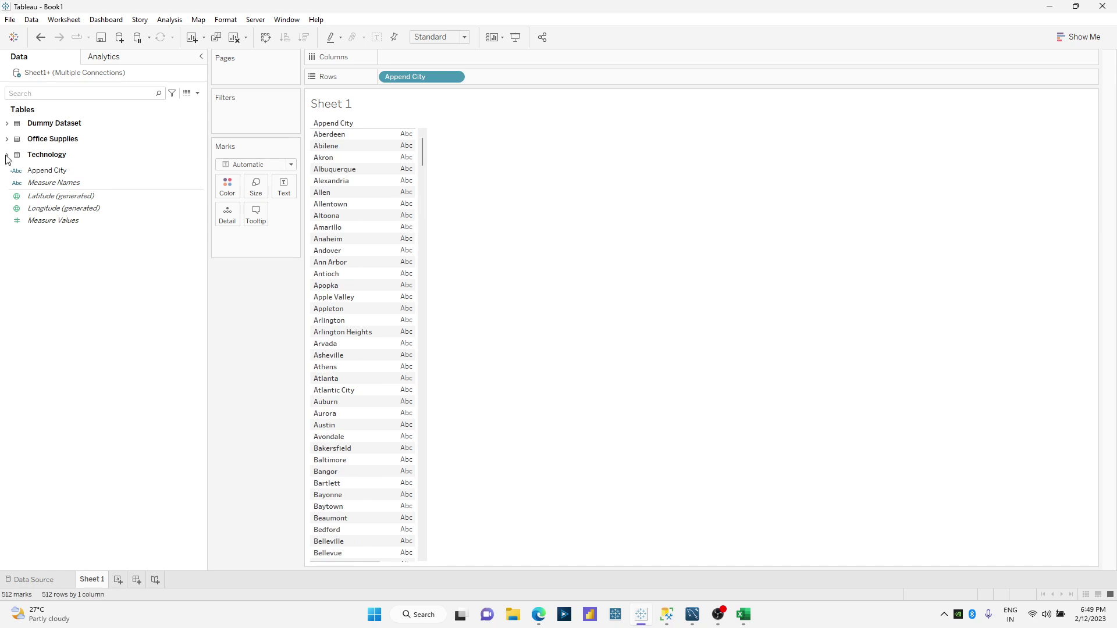
Duplicate Append City and rename the copy Append Category.
right_click(56, 174)
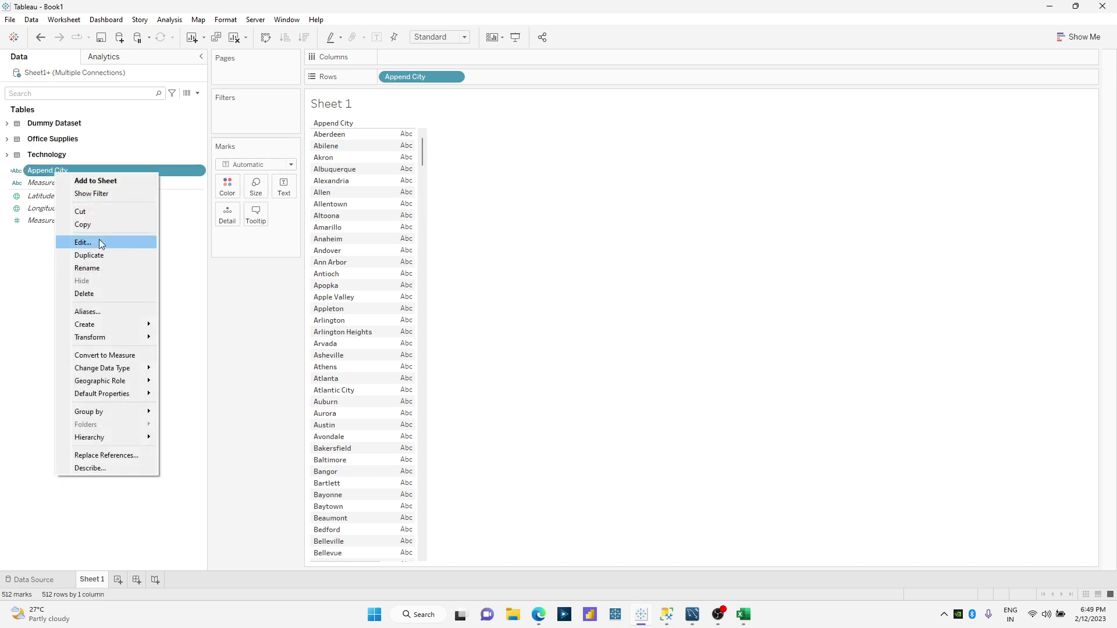
click(99, 255)
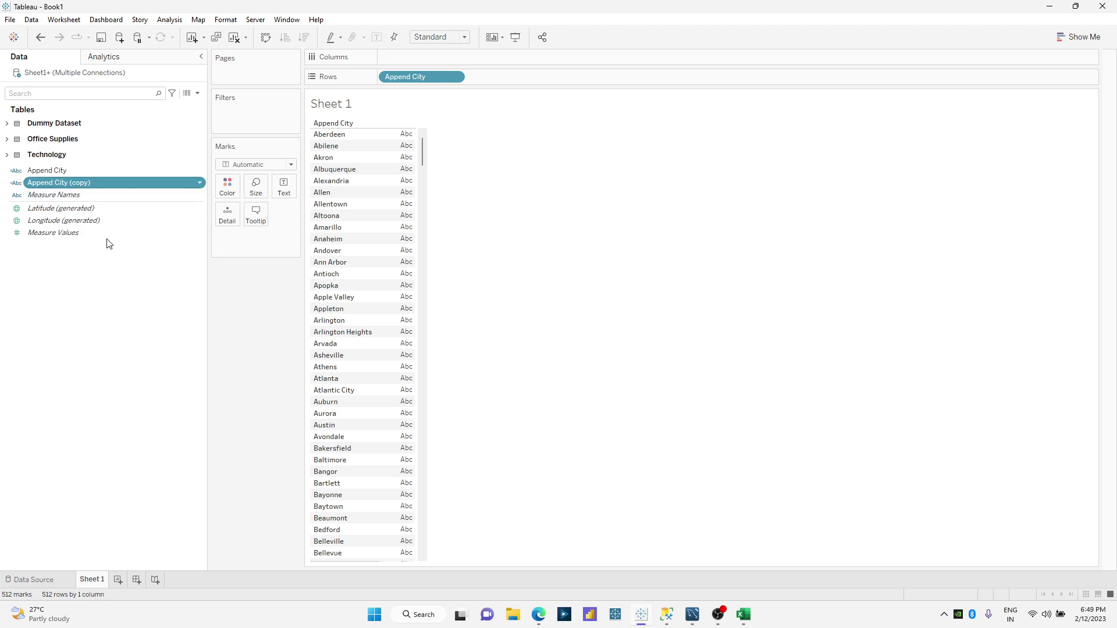
key(shift+F10)
click(110, 251)
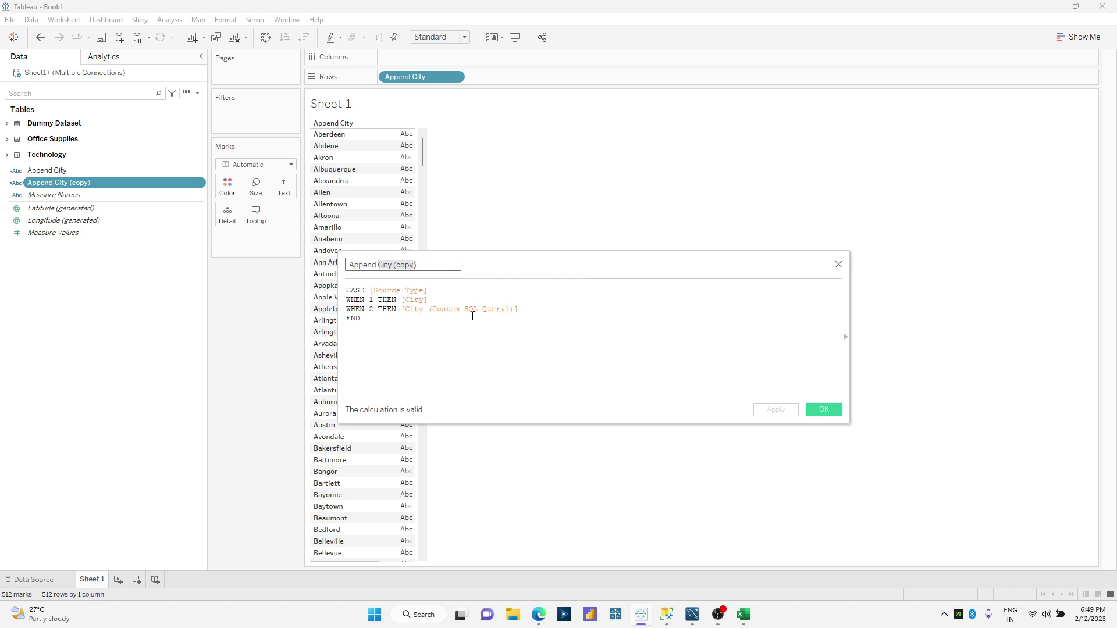
text(Categor)
click(404, 309)
Replace the City references with [Category] and [Category (Custom SQL Query1)] and save.
double_click(415, 300)
text(ca)
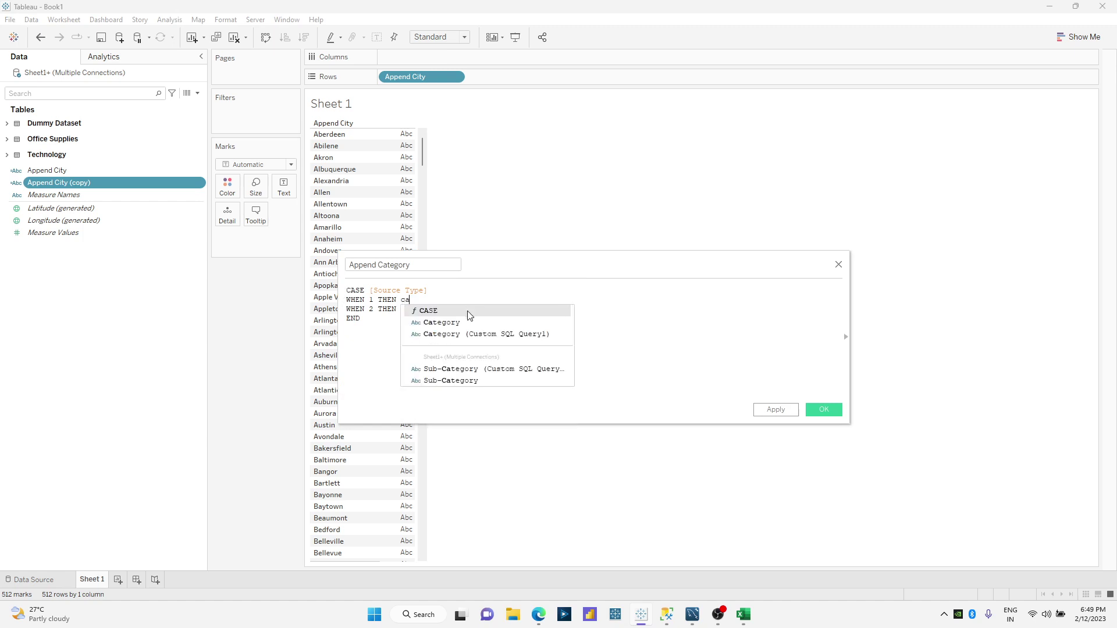
click(454, 325)
click(407, 315)
double_click(442, 309)
text(ca)
click(524, 343)
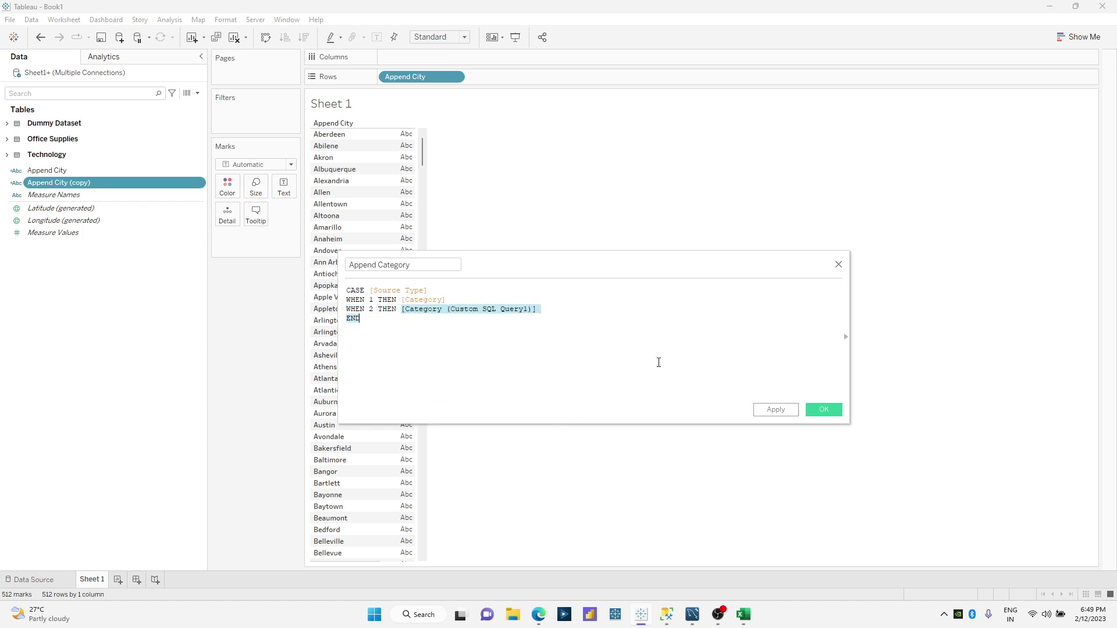
click(824, 410)
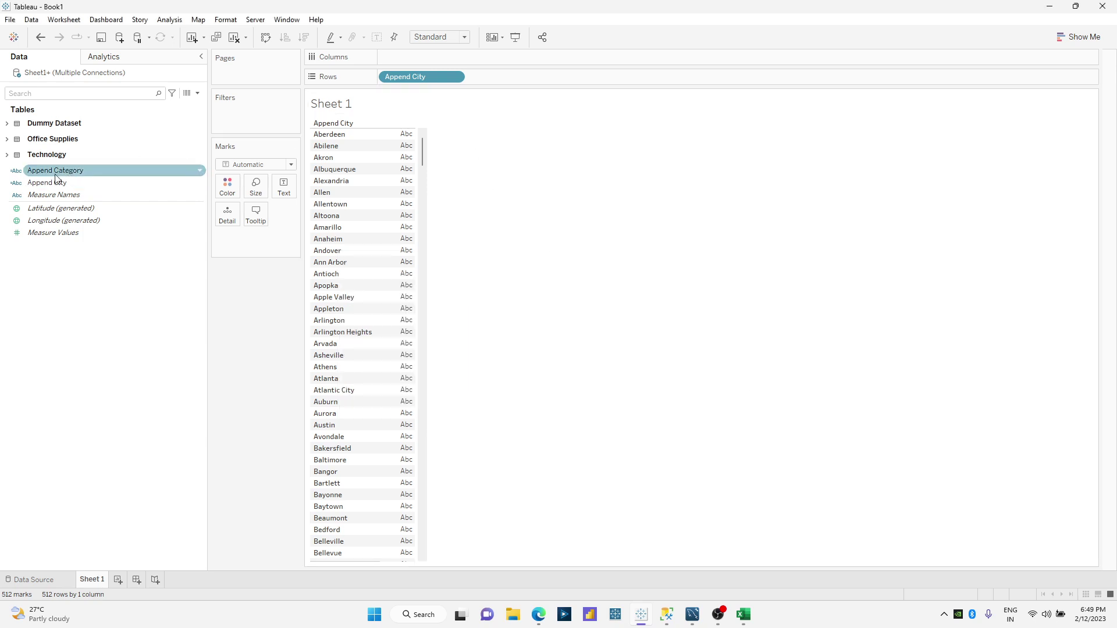
Put Append Category on Rows, remove Append City, and widen the row header.
click(113, 171)
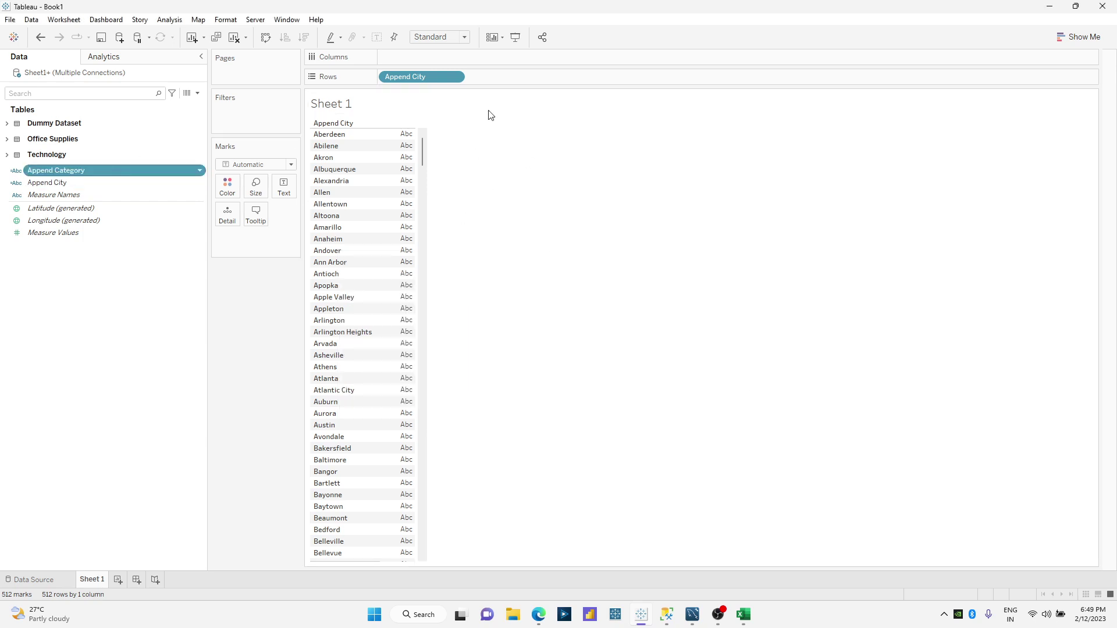
drag(489, 115, 461, 92)
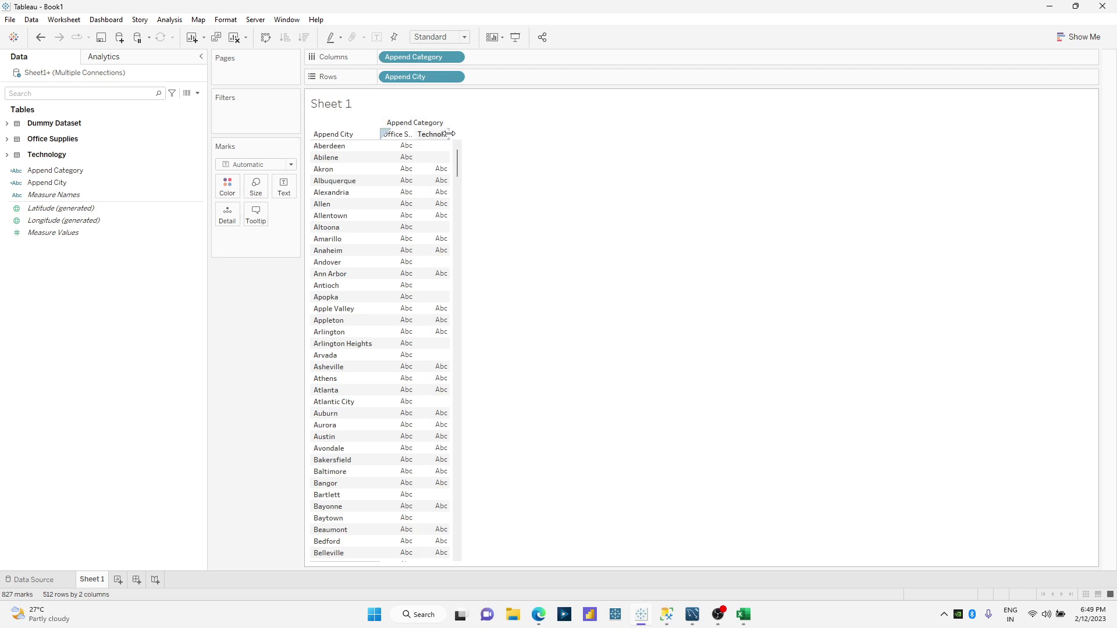
drag(451, 134, 505, 134)
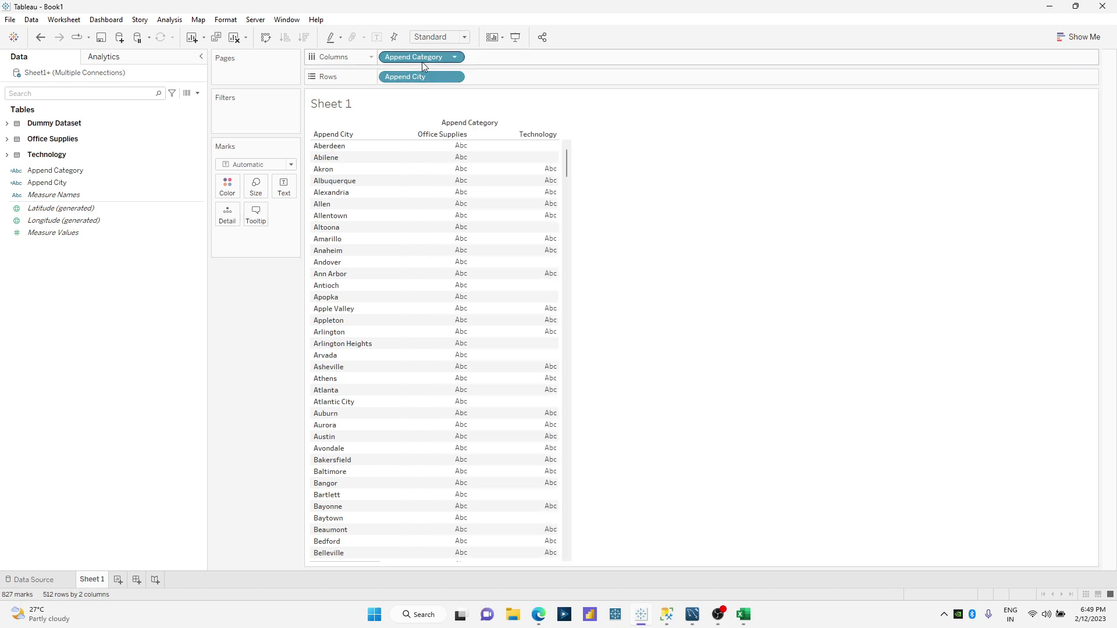
drag(419, 78, 716, 140)
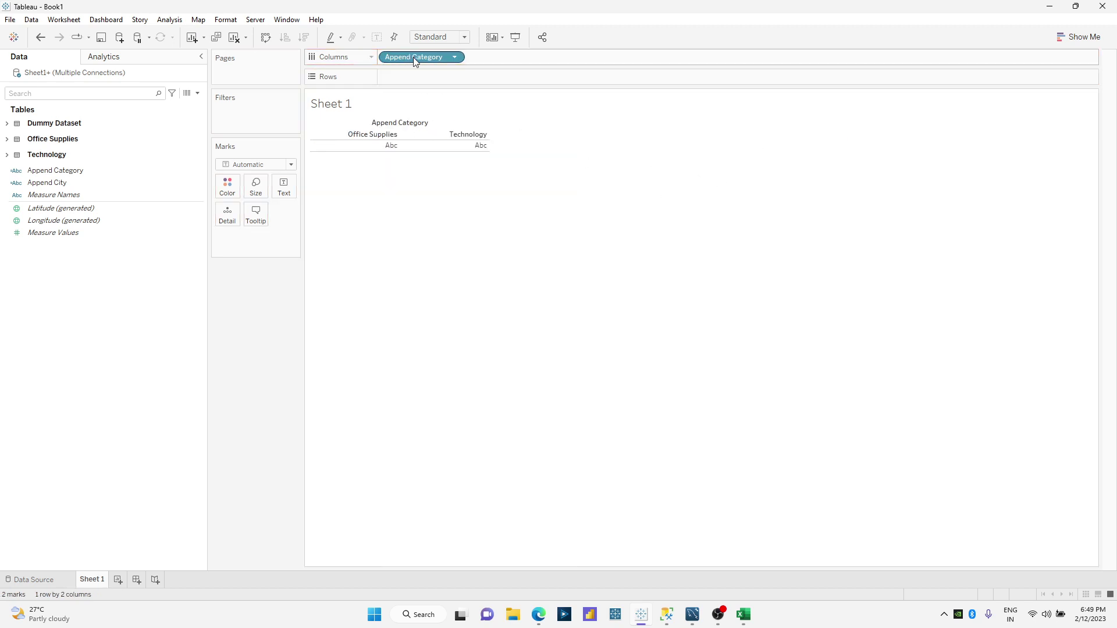
drag(415, 58, 413, 75)
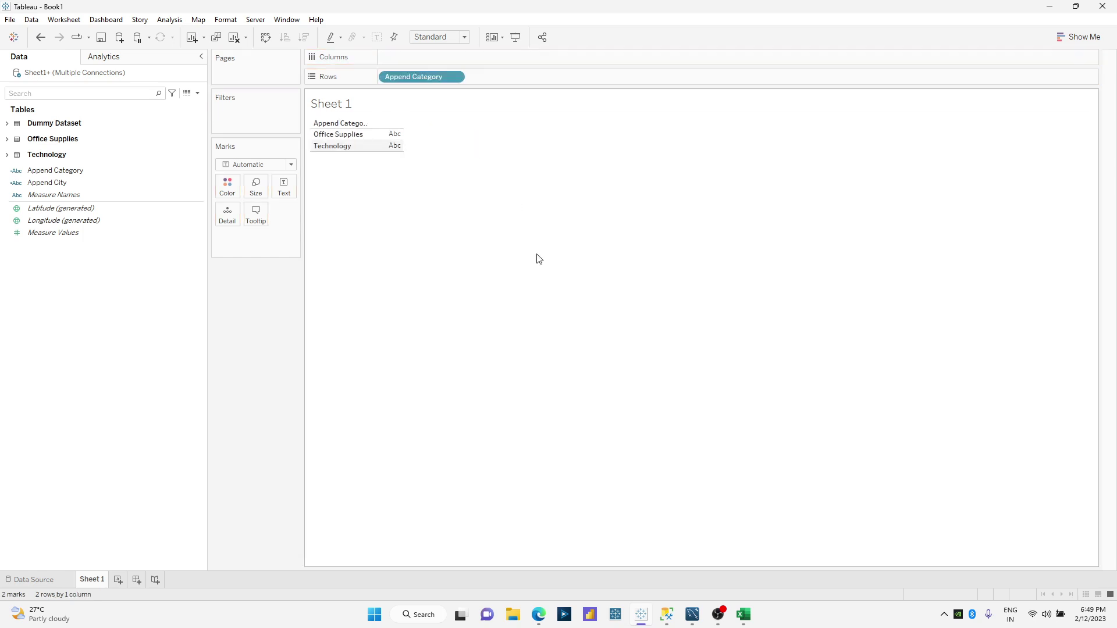
click(371, 148)
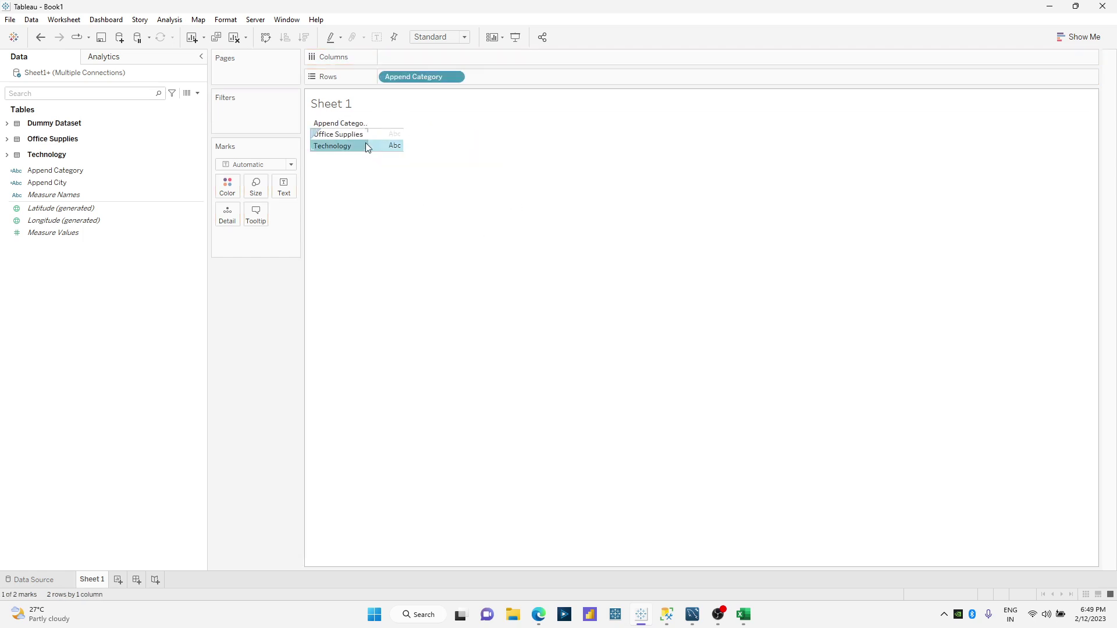
drag(367, 145, 388, 146)
click(393, 265)
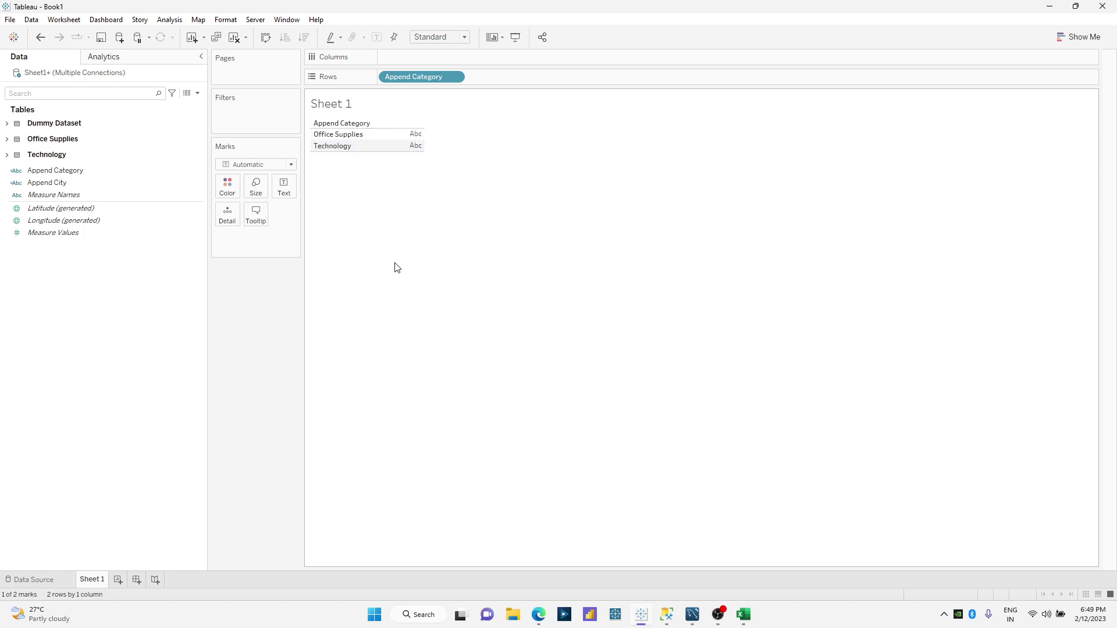
Duplicate the Append Category calculated field and rename the copy to Append Sales.
right_click(78, 174)
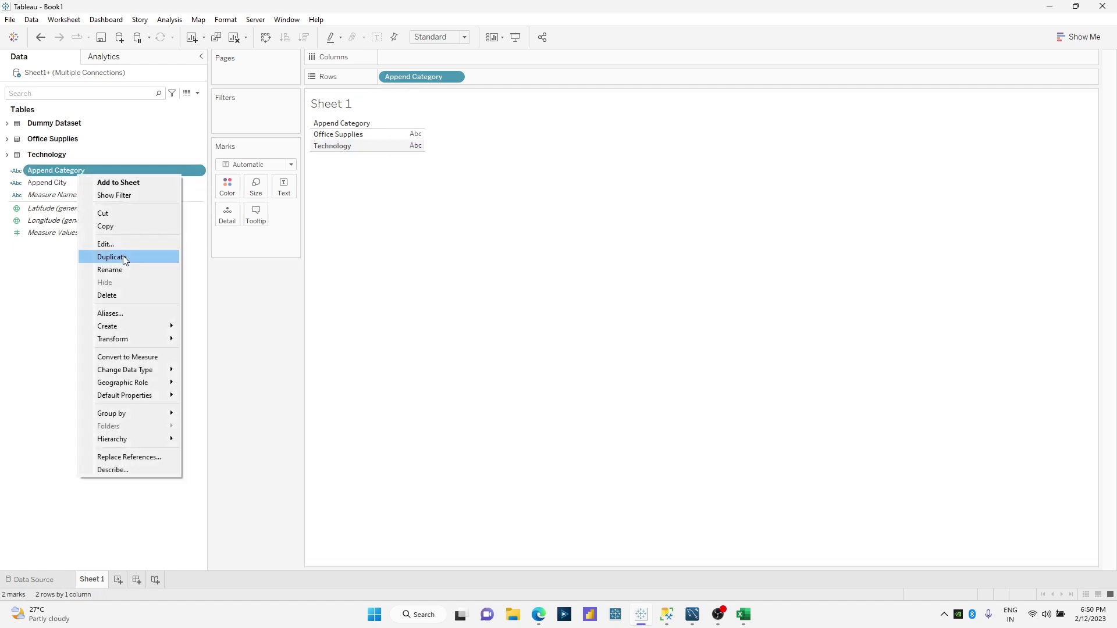
click(123, 258)
right_click(95, 184)
click(138, 255)
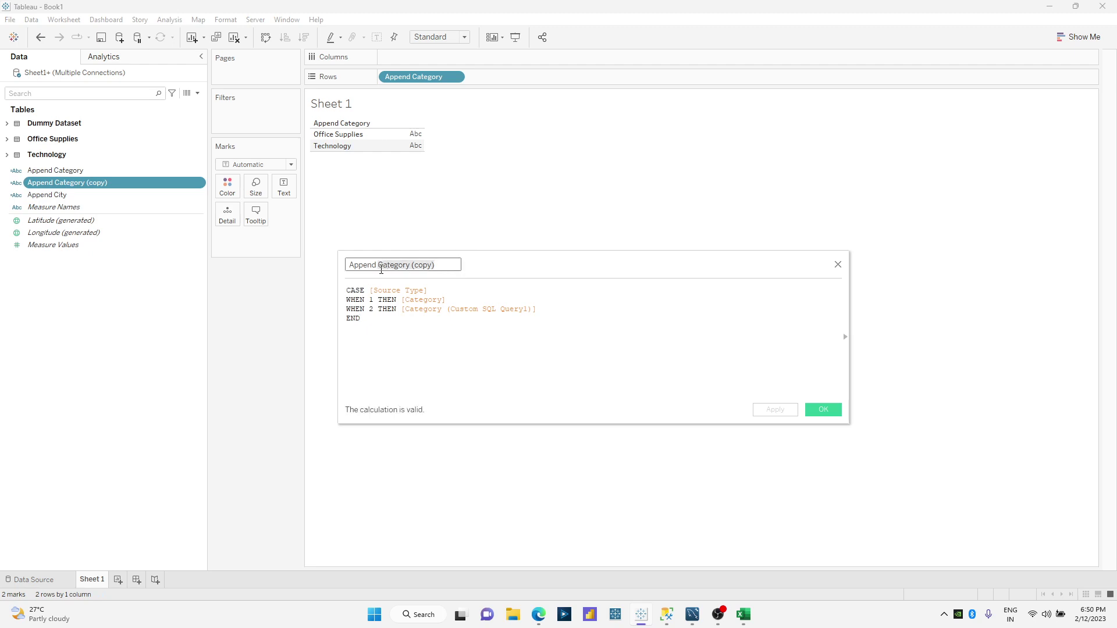
key(shift+End)
text(Sales)
Change the WHEN branches to SUM([Sales]) and SUM([Sales (Custom SQL Query1)]), wrapping [Source Type] in ATTR().
key(Tab)
key(ctrl+End)
drag(400, 301, 467, 301)
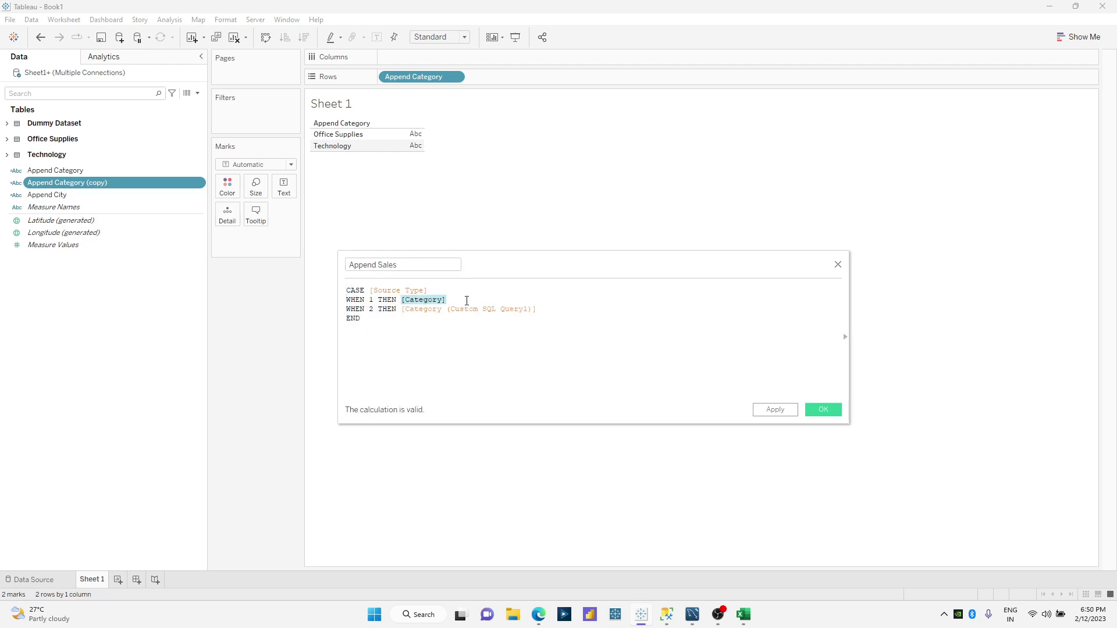
text(SUM([Sales]))
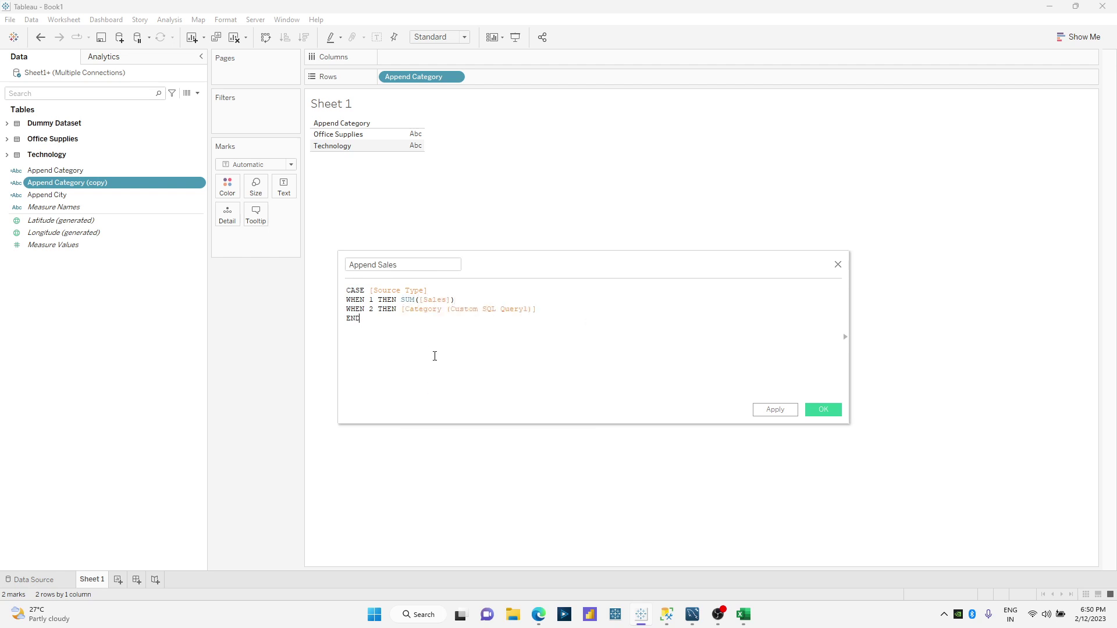
drag(402, 310, 623, 310)
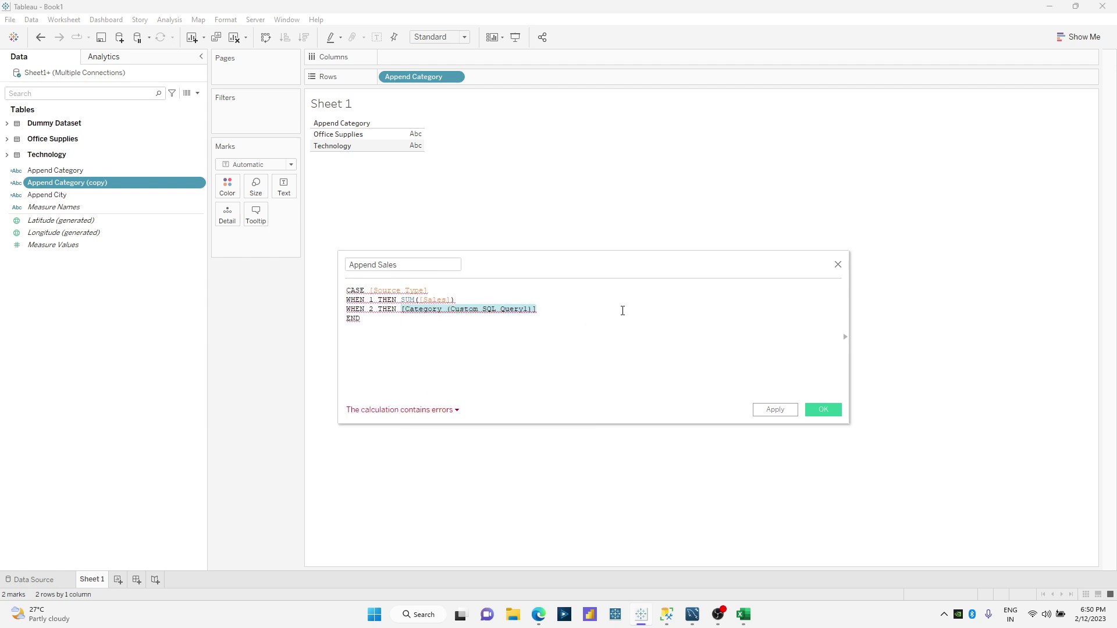
text(SUM(SA;)
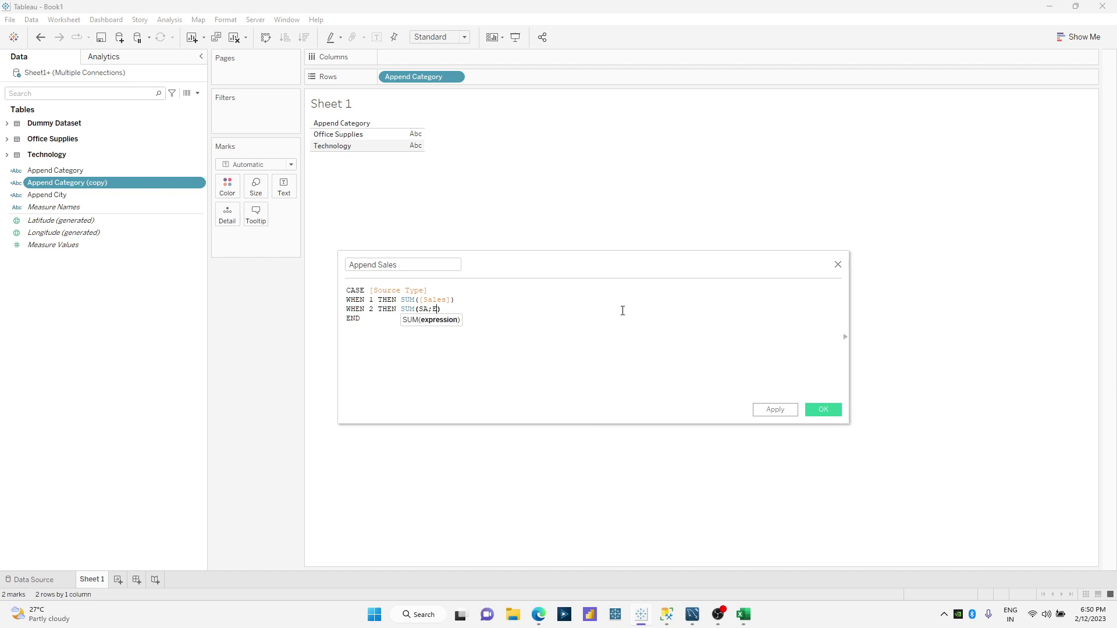
text(E)
key(BackSpace)
key(BackSpace)
key(BackSpace)
click(556, 331)
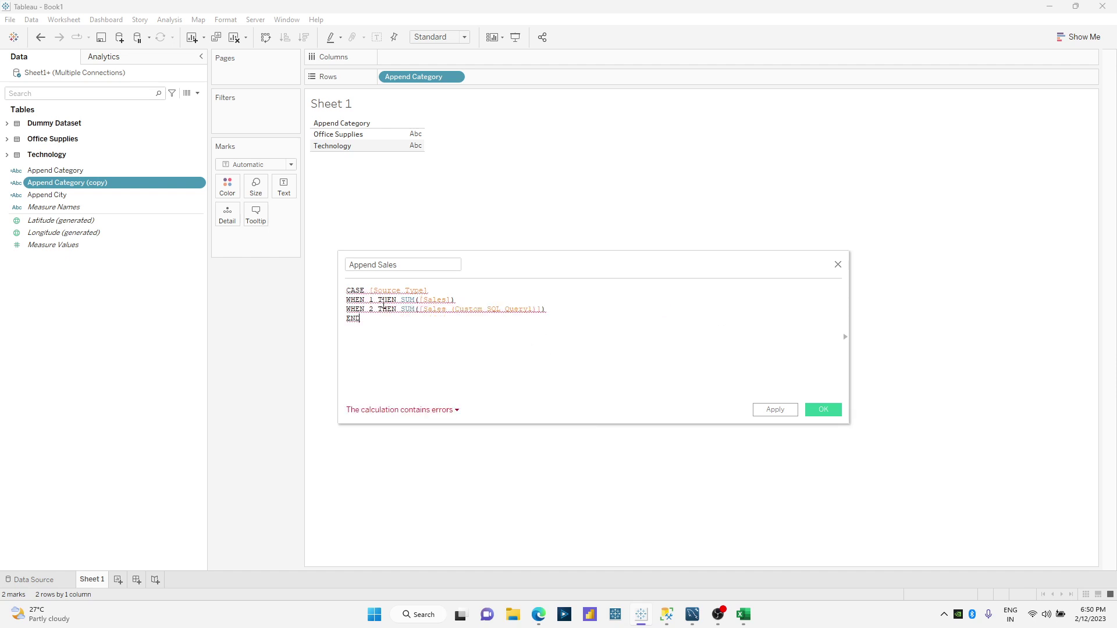
text(()
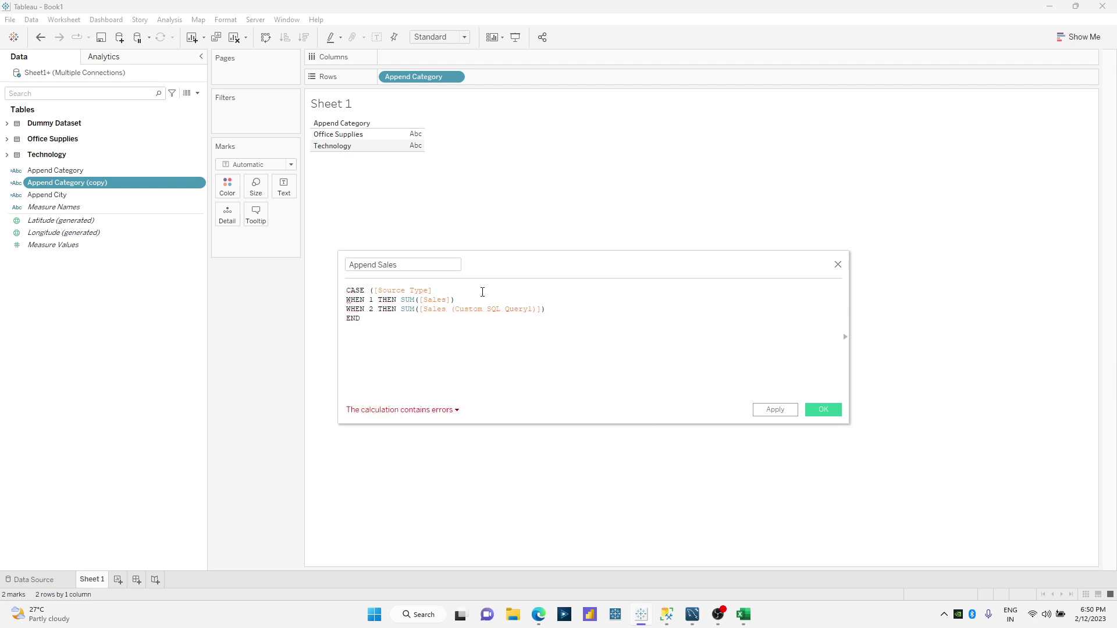
text(ATTR)
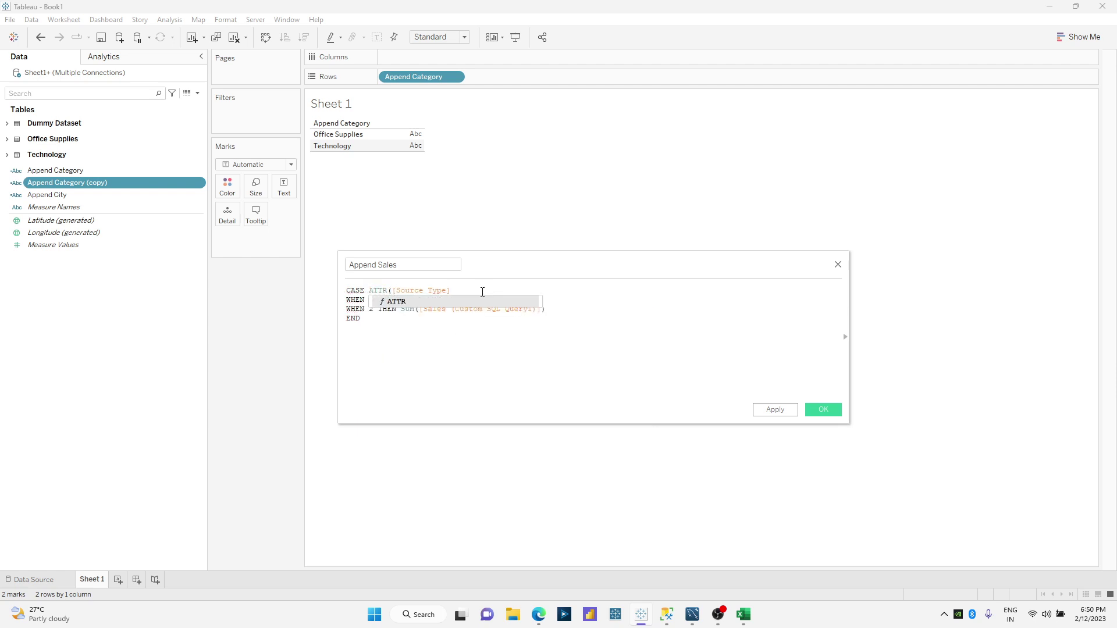
click(483, 291)
text())
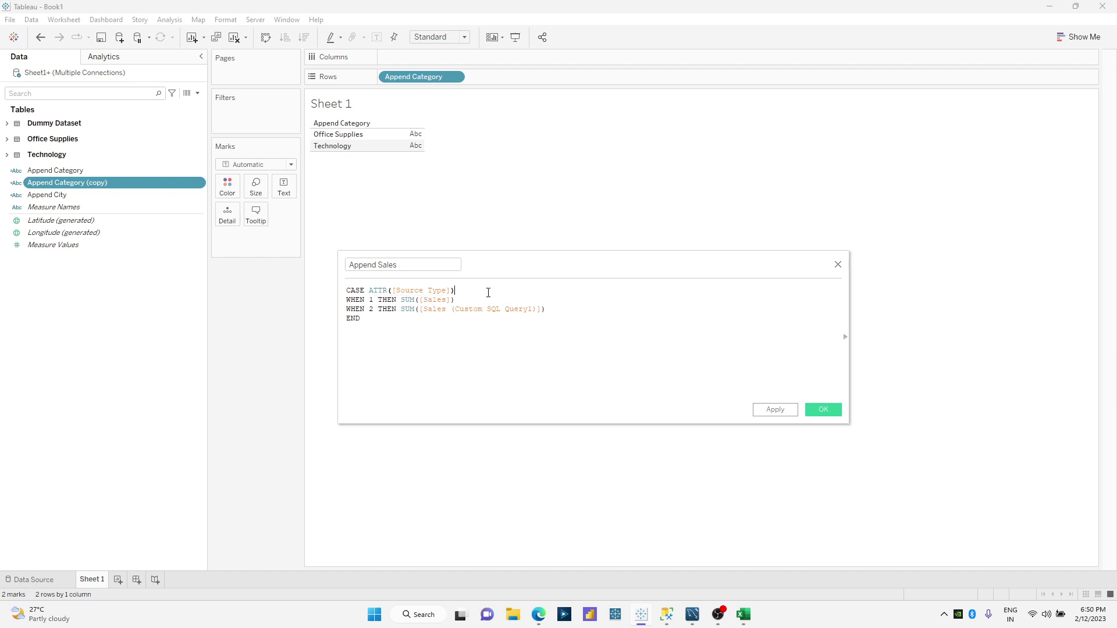
click(781, 411)
click(826, 410)
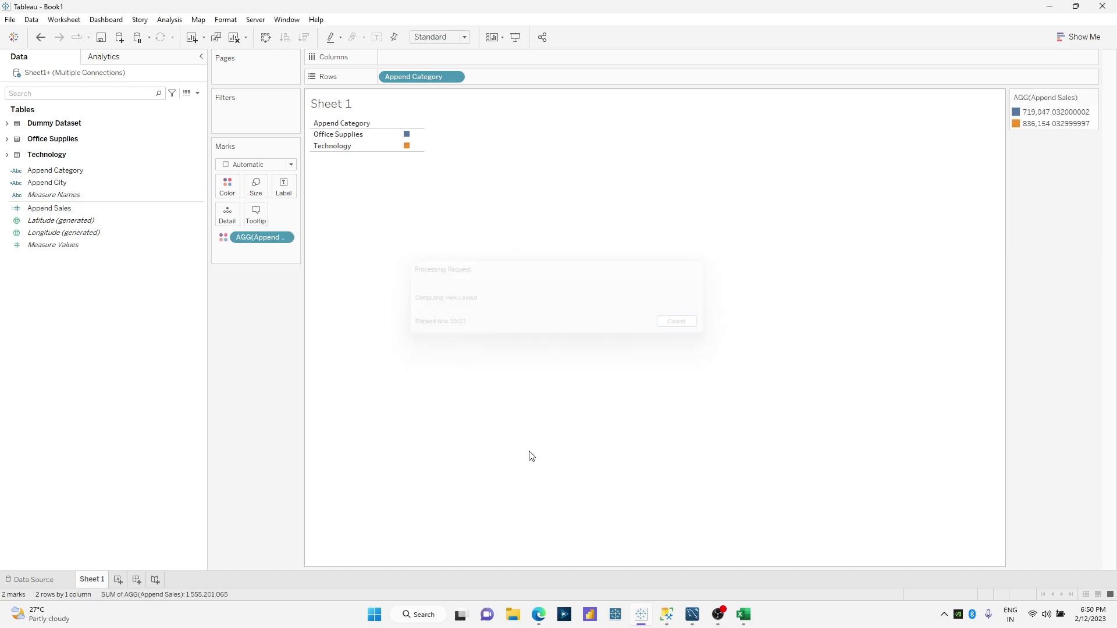
Show Append Sales as text labels and widen the column to reveal 719,047.032000002 and 836,154.032999997.
click(223, 238)
click(246, 251)
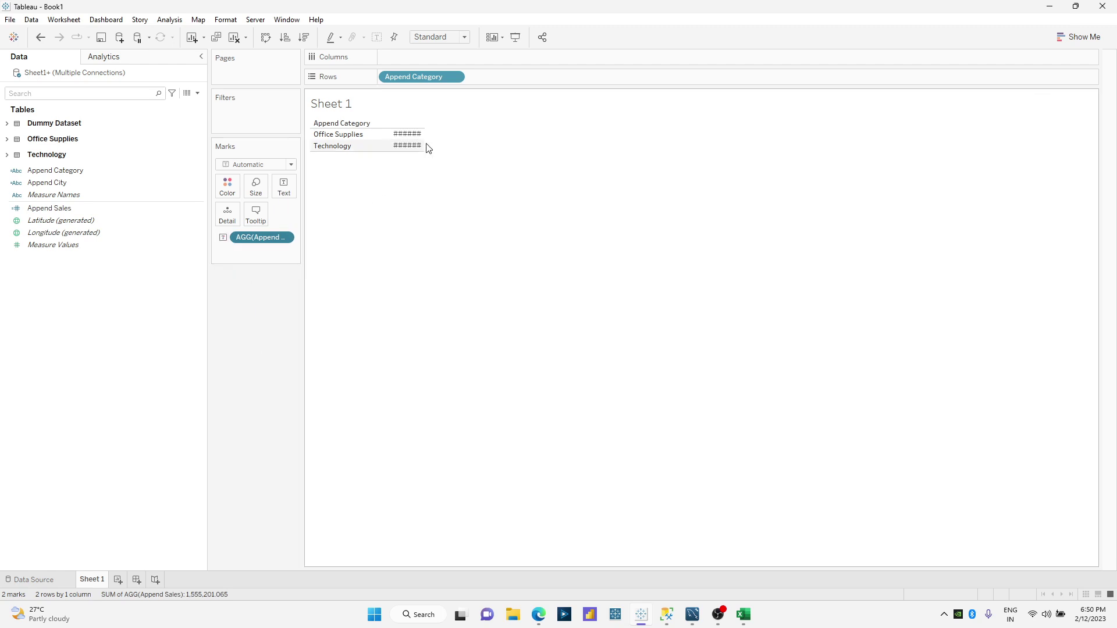
drag(423, 145, 481, 145)
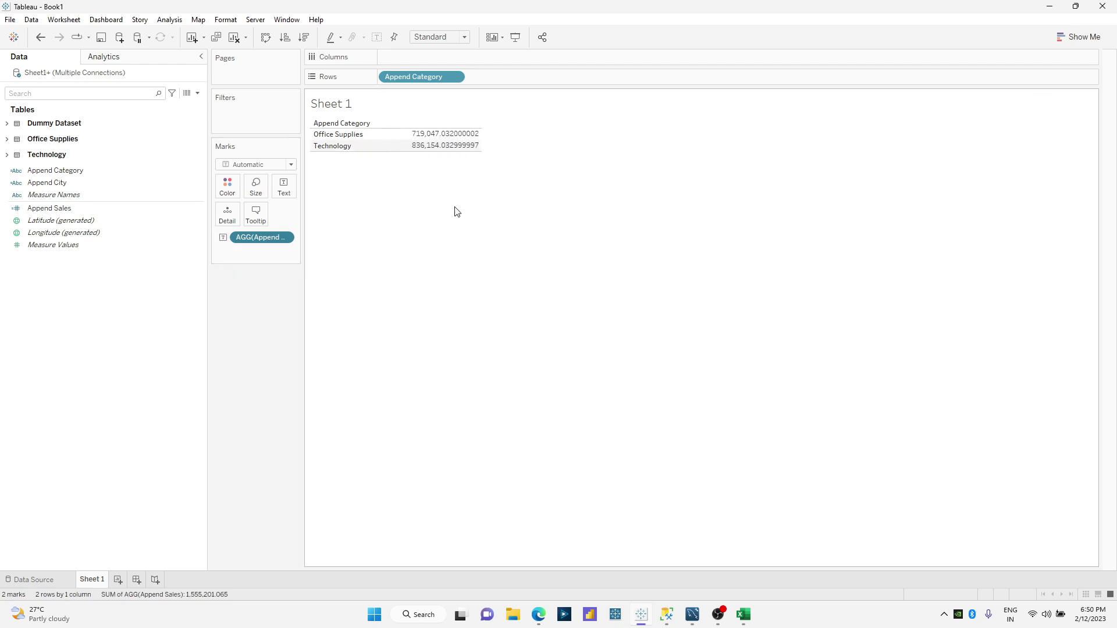
Give the Append Sales values a custom number format with 1 decimal place, showing 719,047.0 and 836,154.0.
right_click(256, 237)
click(280, 301)
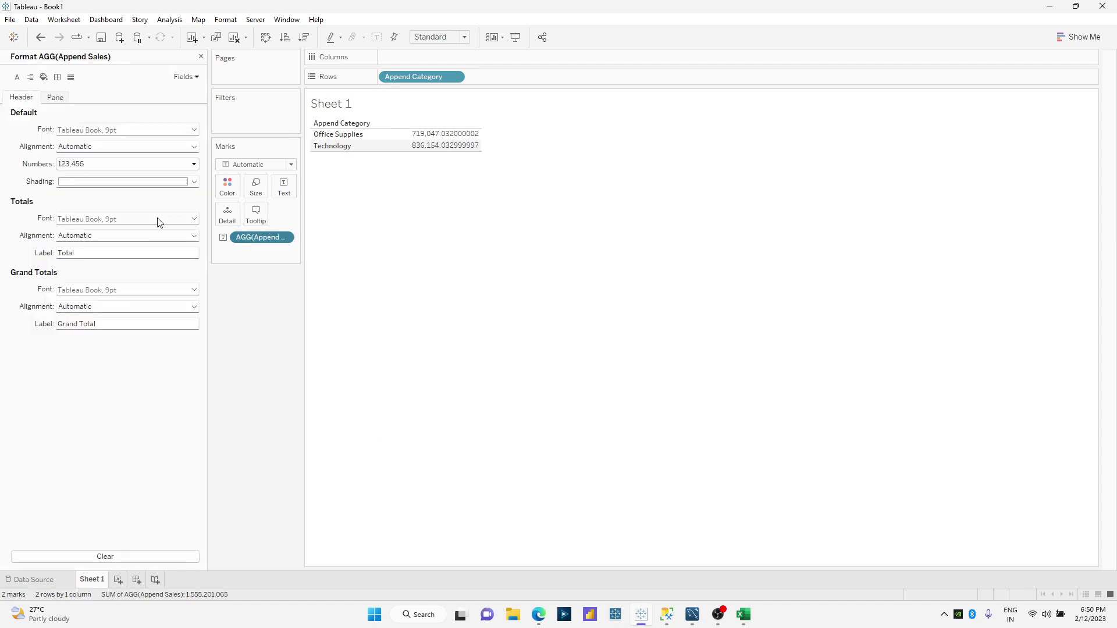
click(120, 171)
click(112, 198)
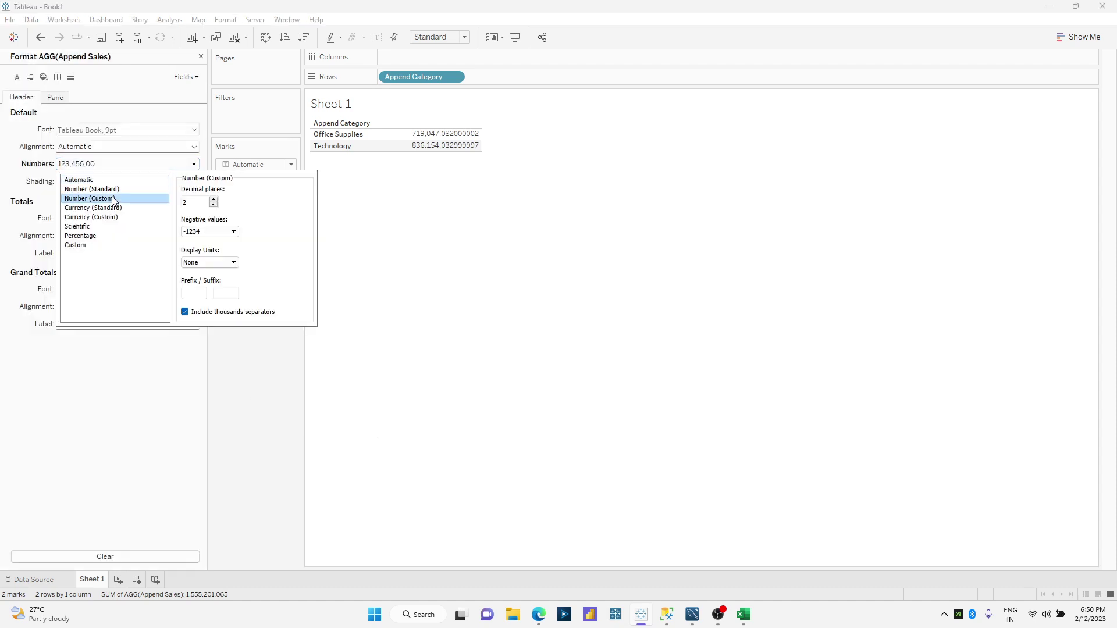
click(62, 101)
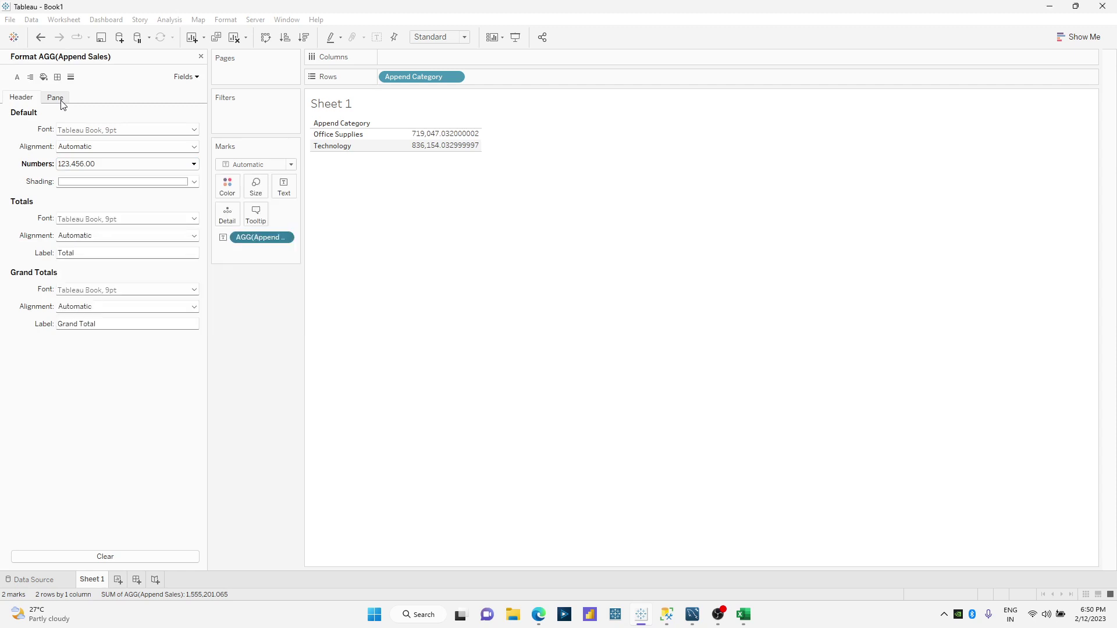
click(62, 101)
click(109, 164)
click(111, 198)
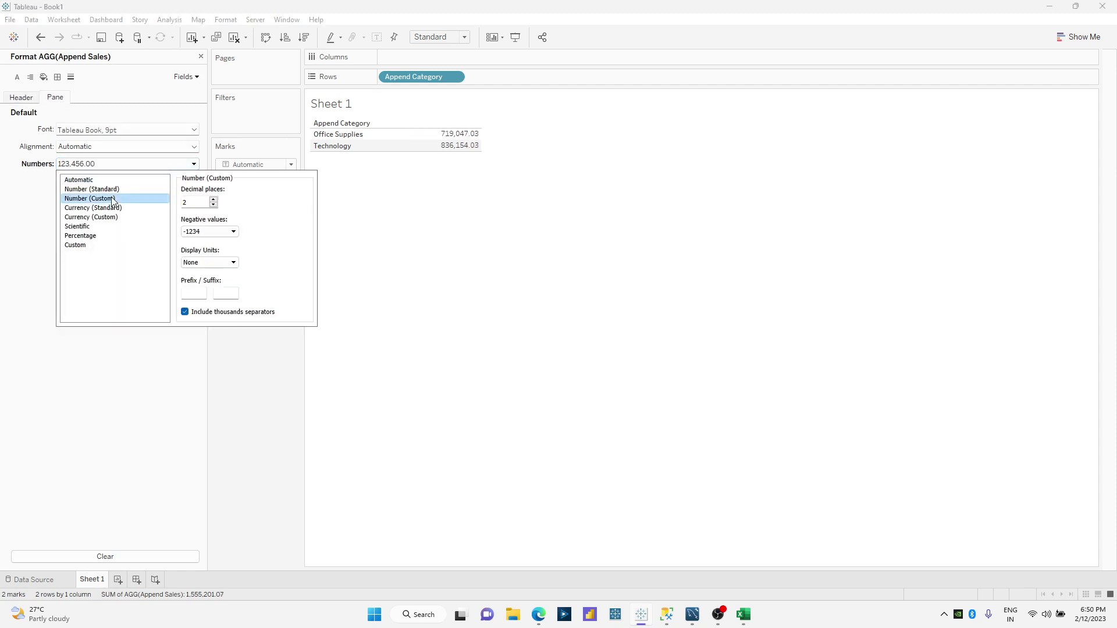
click(213, 205)
click(214, 205)
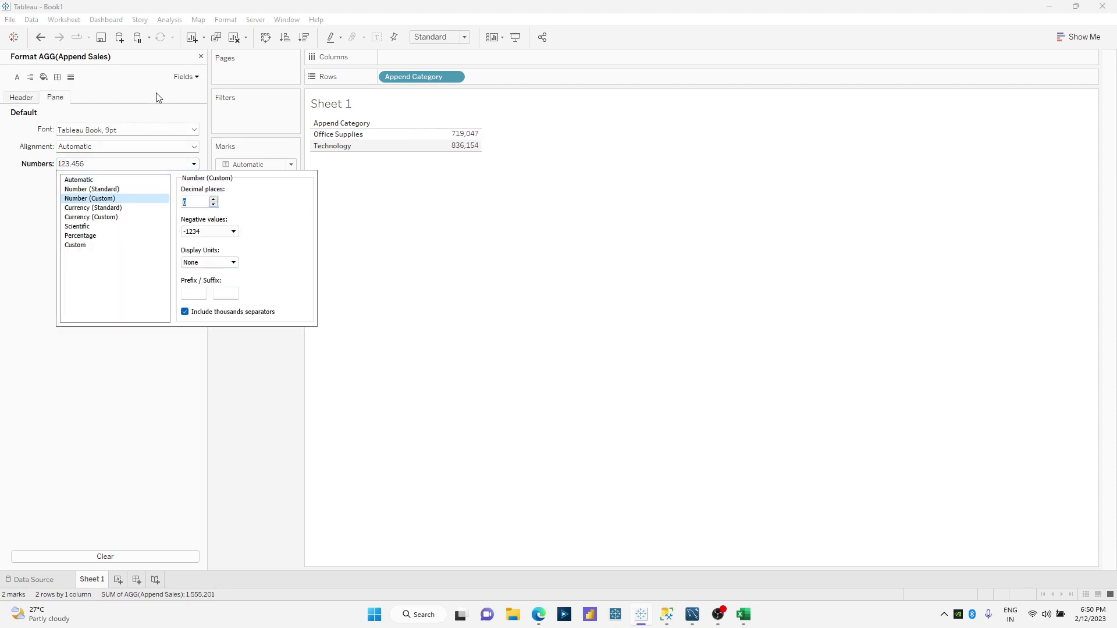
click(213, 199)
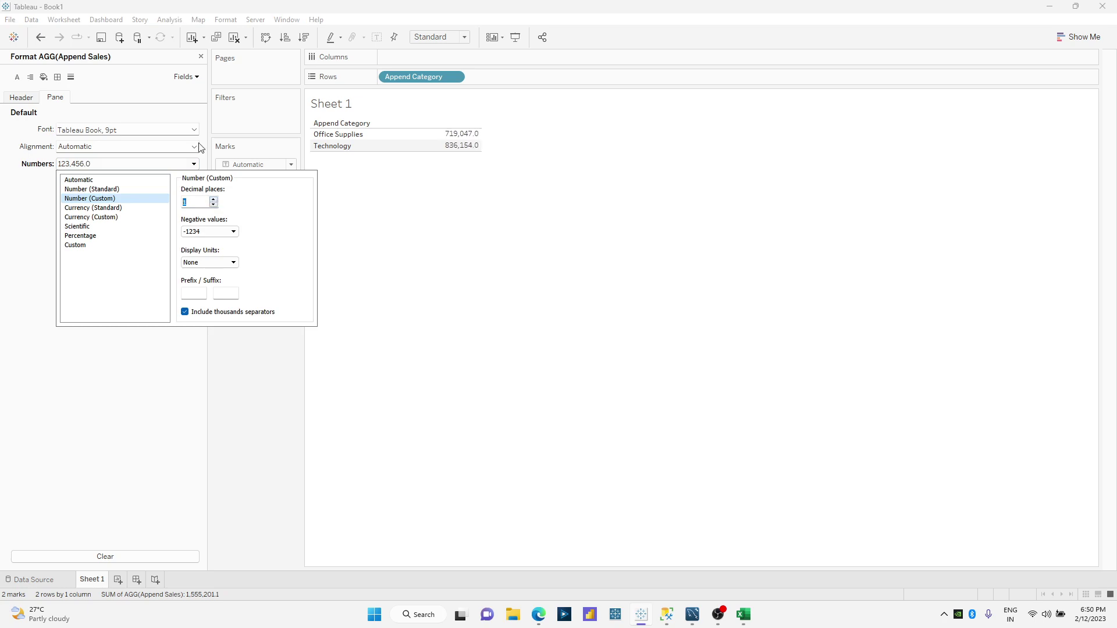
click(201, 56)
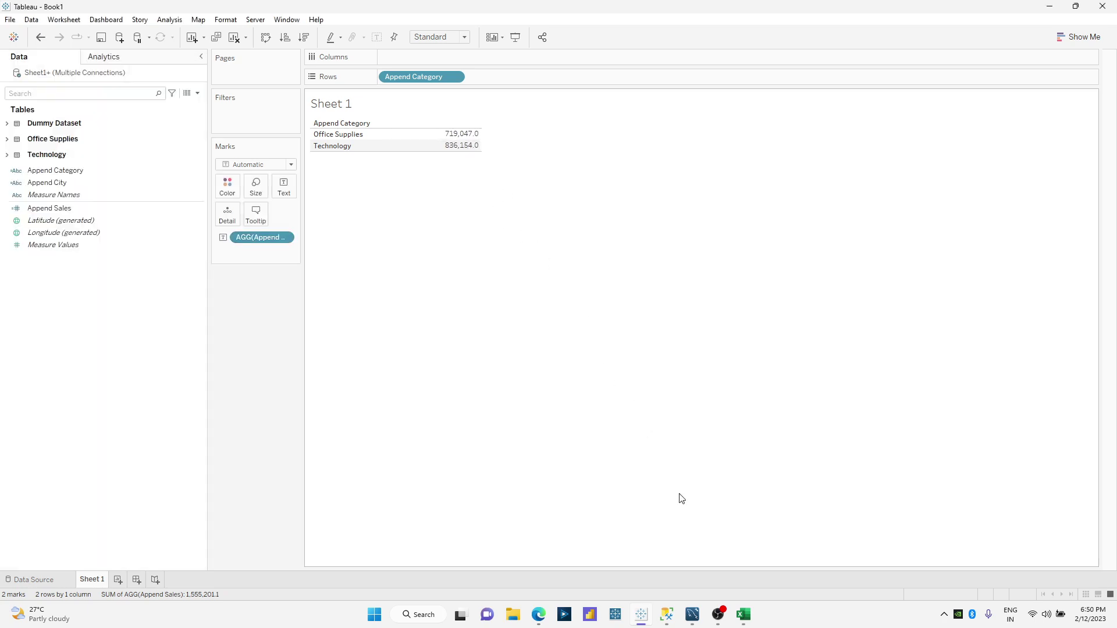
In SSMS, change the Office Supplies query to SELECT SUM(Sales) and run it, getting 719047.032000002.
click(667, 615)
click(163, 96)
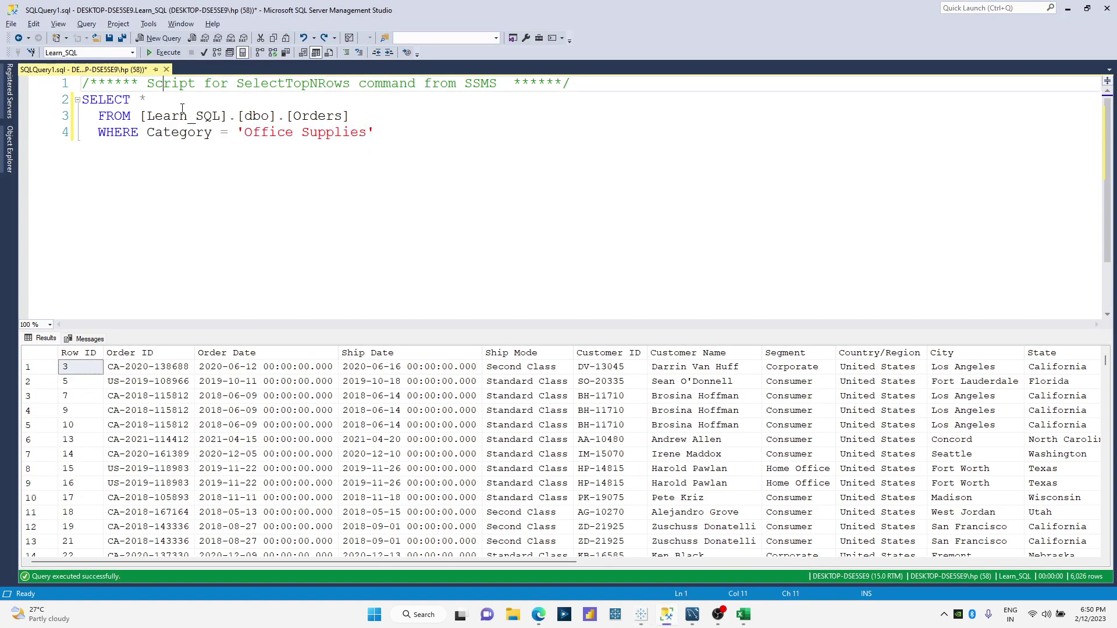
key(BackSpace)
text(SUM(SAL)
key(Tab)
click(168, 53)
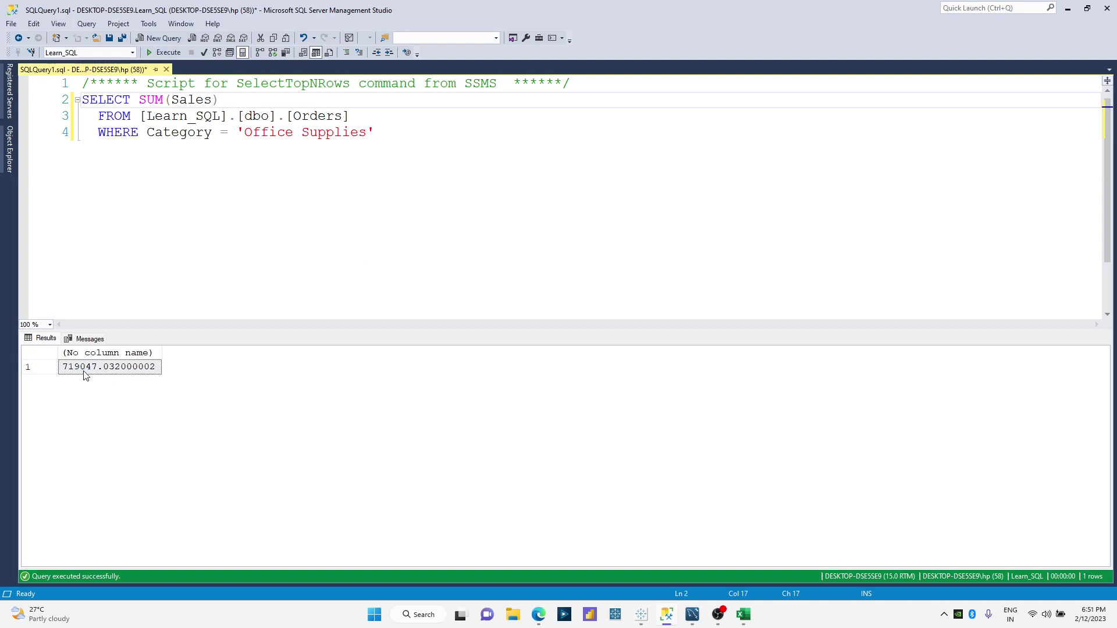
key(alt+Tab)
In MySQL Workbench, run SELECT SUM(SALES) for Technology, getting 836154.0329999966, and compare in Tableau.
mouse_move(473, 143)
click(693, 615)
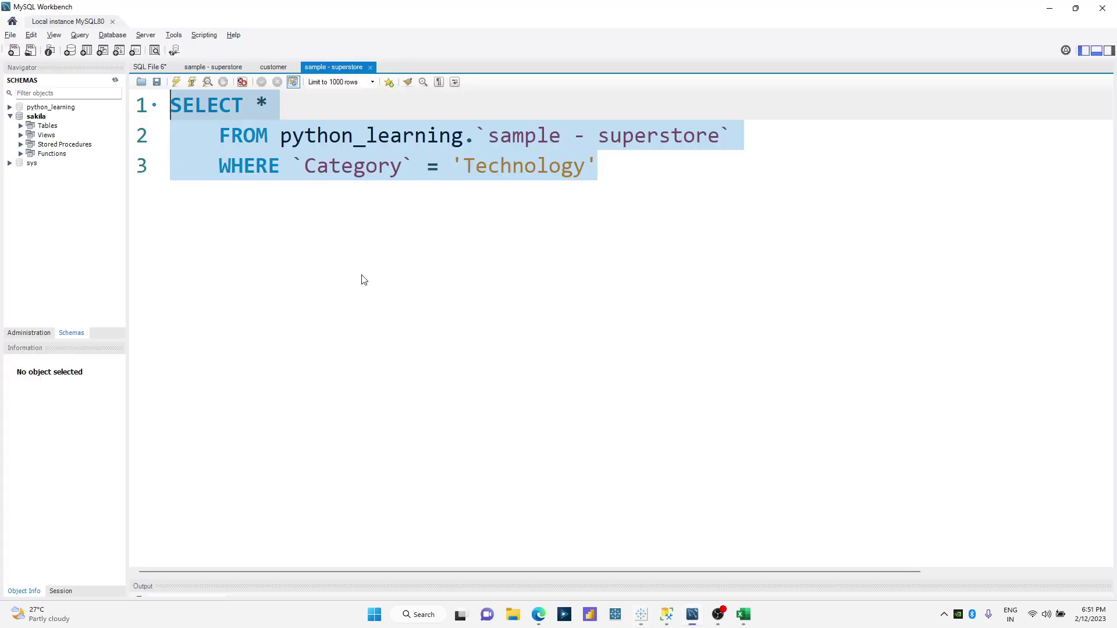
click(294, 110)
key(BackSpace)
text(SUM)
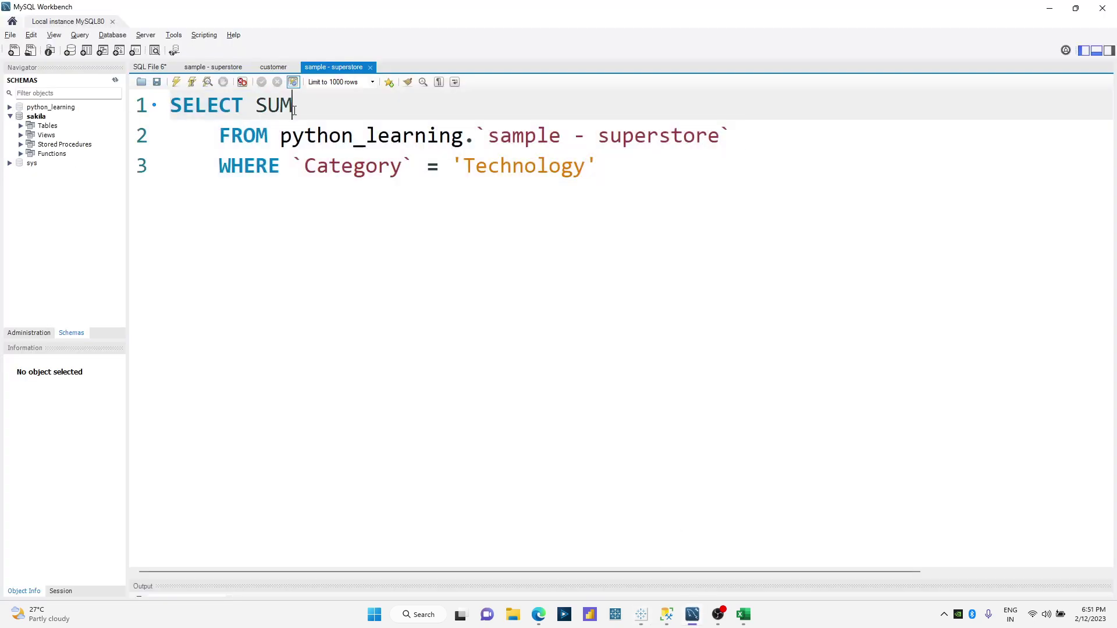
text((SAL)
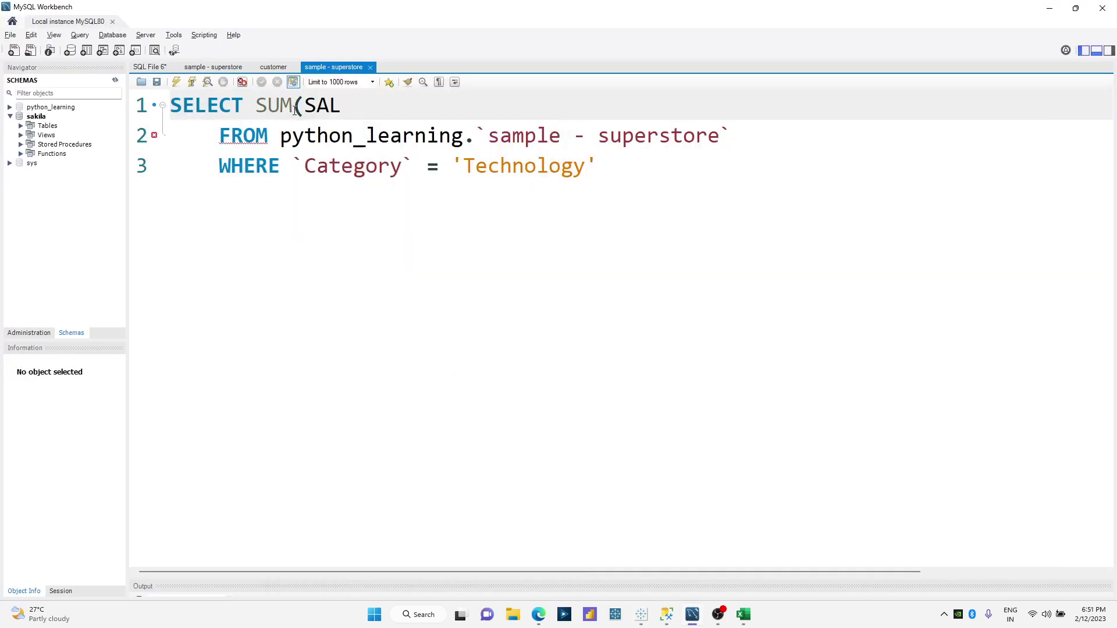
text(ES))
click(182, 86)
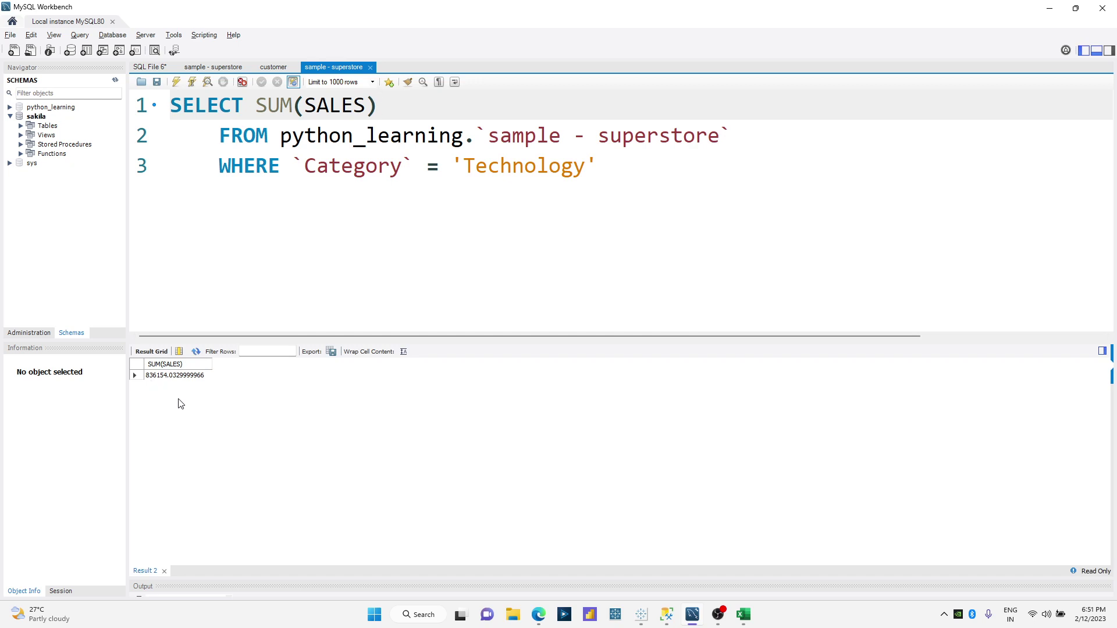
key(alt+Tab)
mouse_move(472, 152)
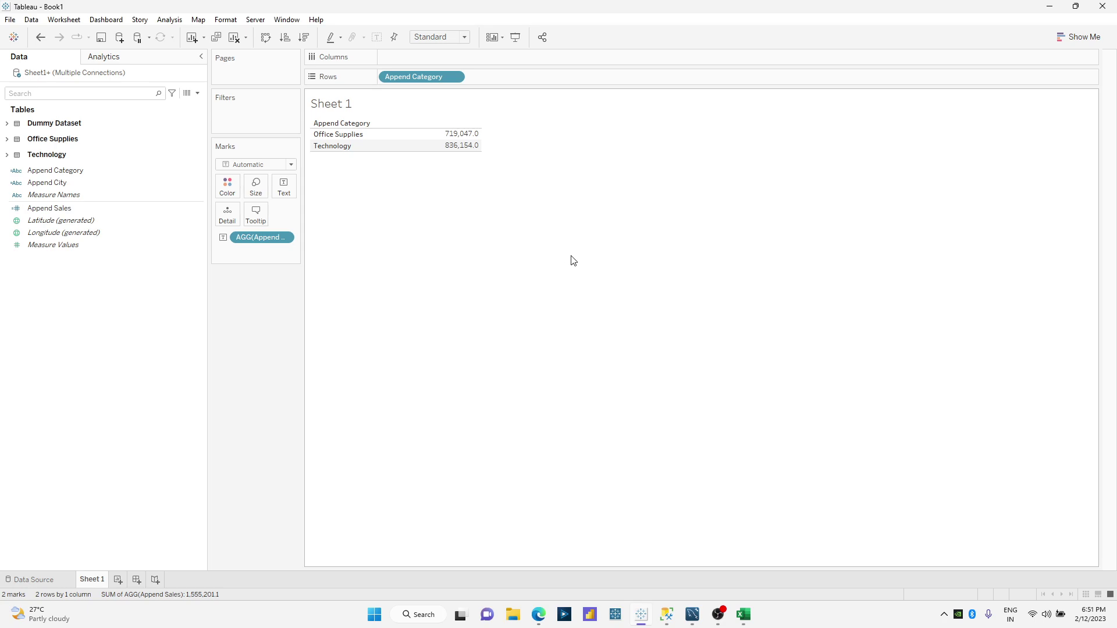